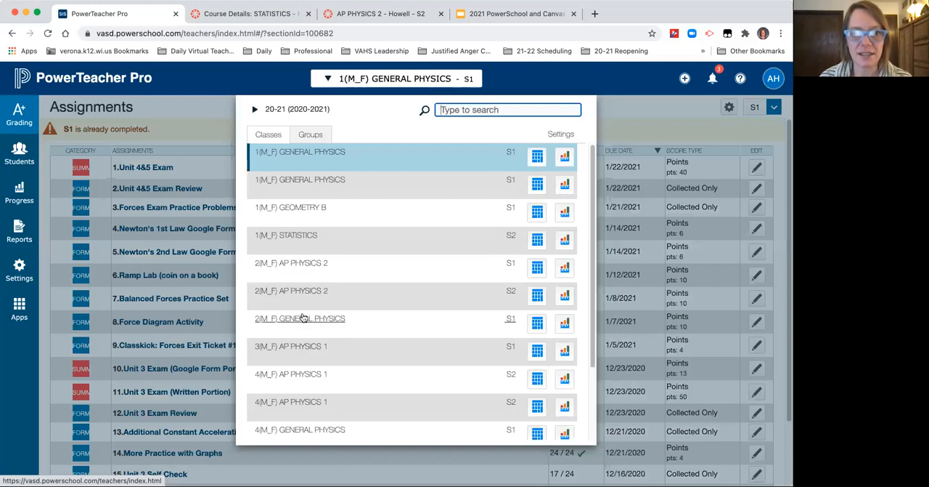
# Step: Switch to the 1(M_F) STATISTICS S2 class and review all existing grading categories from the category creation form
pyautogui.click(305, 236)
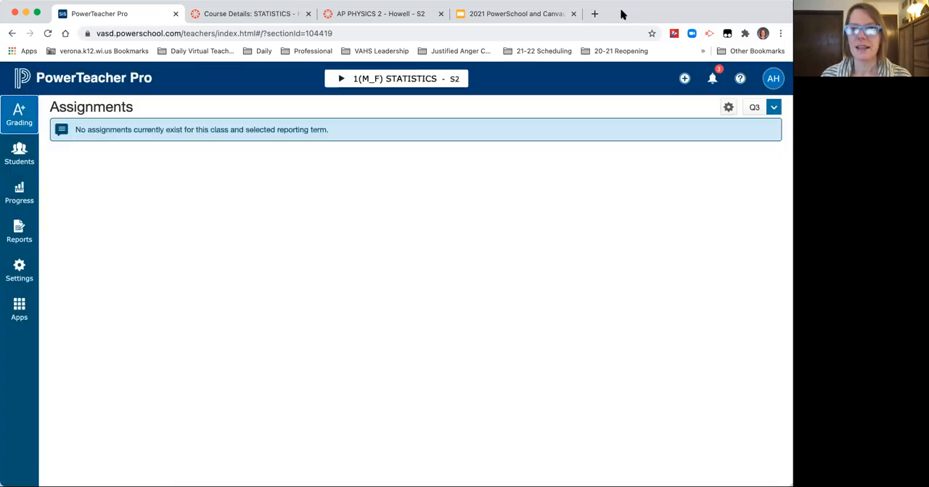
pyautogui.click(685, 79)
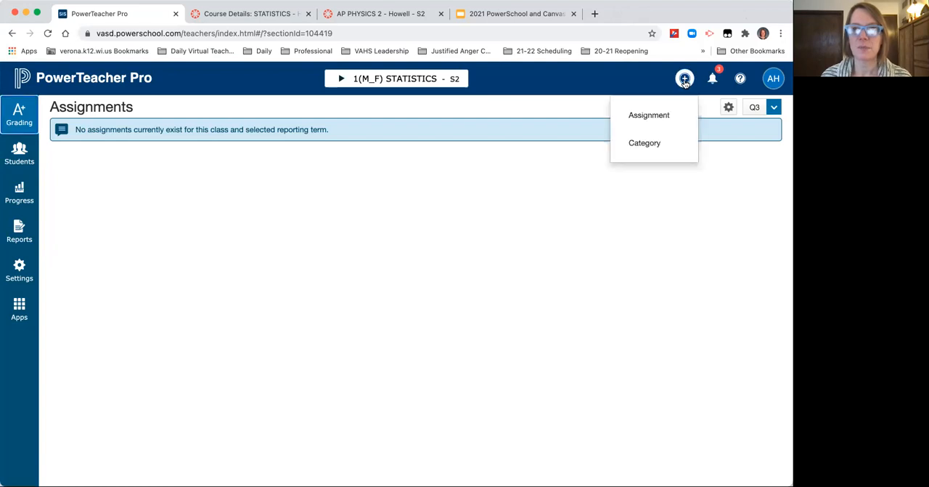
pyautogui.click(656, 145)
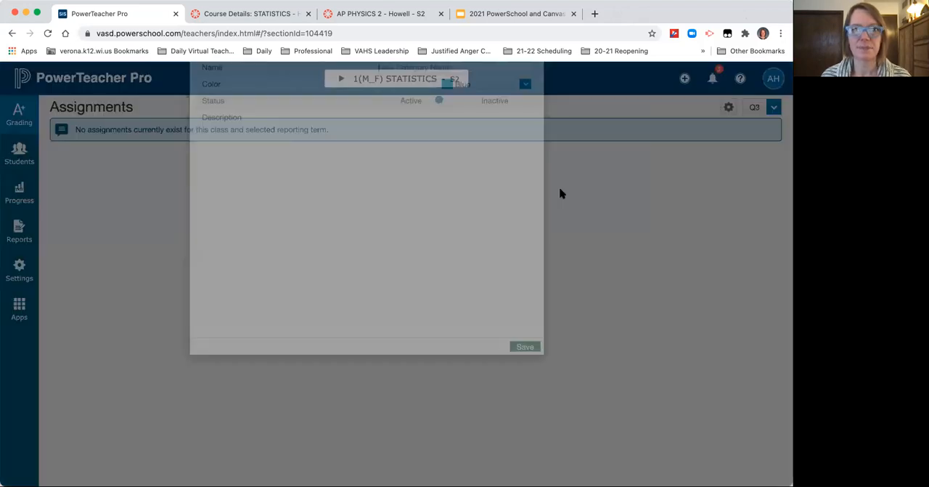
pyautogui.click(358, 110)
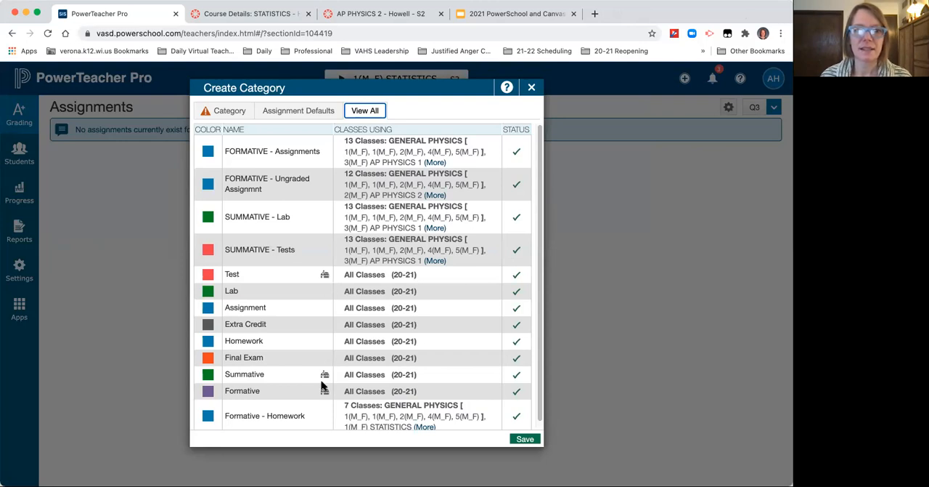
pyautogui.moveTo(541, 366); pyautogui.dragTo(541, 405)
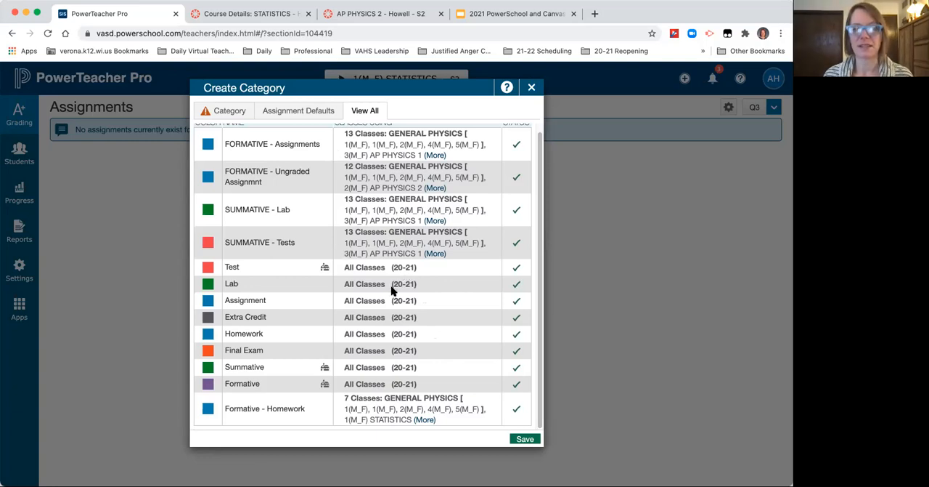
# Step: Draft a category named SUMMATIVE - Sample for all classes and discard it unsaved
pyautogui.click(225, 111)
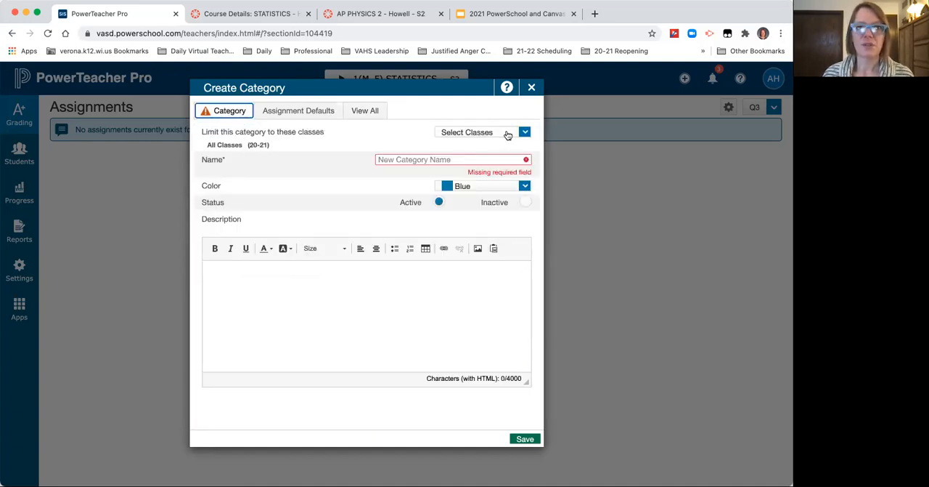
pyautogui.click(490, 159)
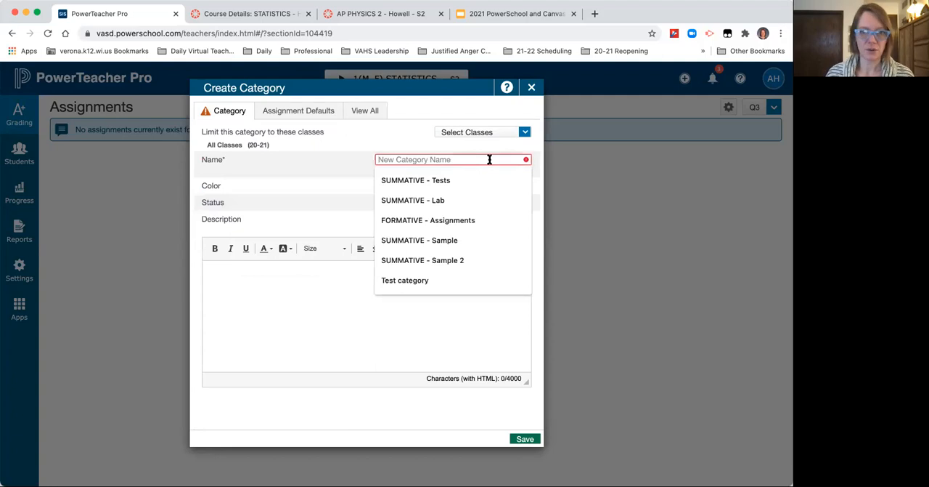
pyautogui.press('Down')
pyautogui.press('Down')
pyautogui.press('Down')
pyautogui.press('Down')
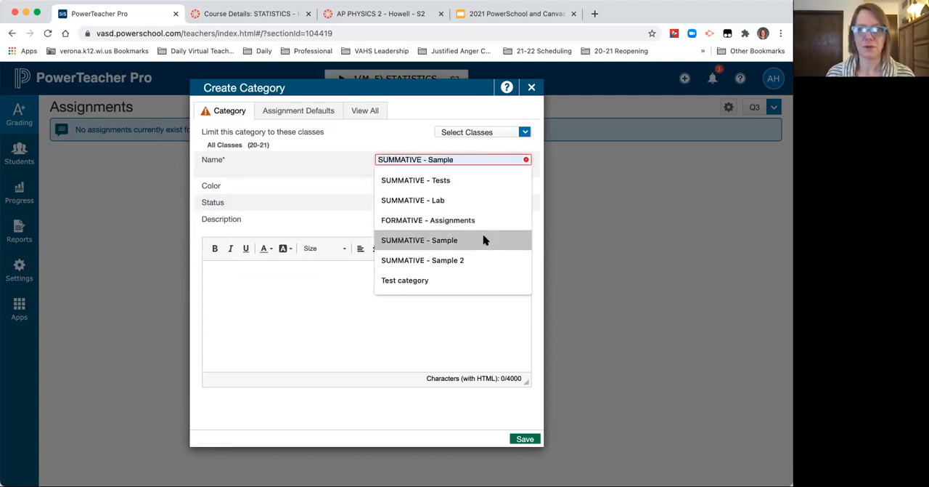
pyautogui.press('Return')
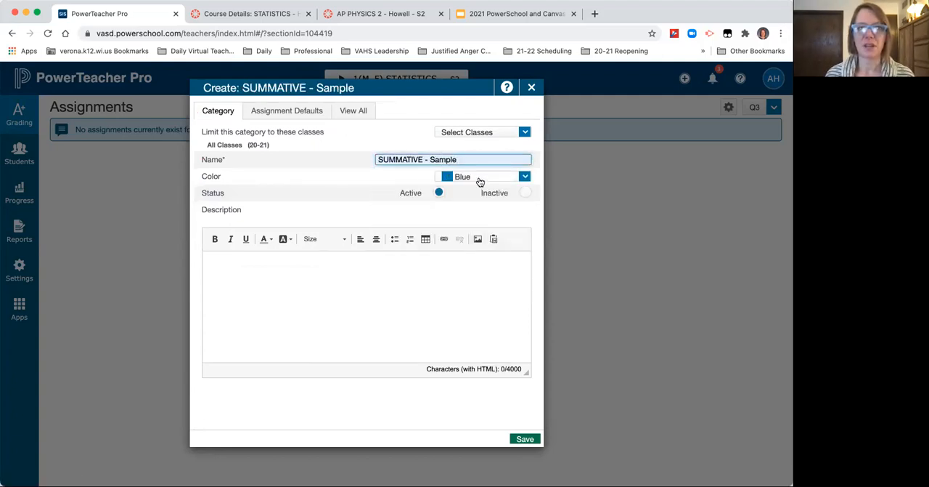
pyautogui.click(512, 134)
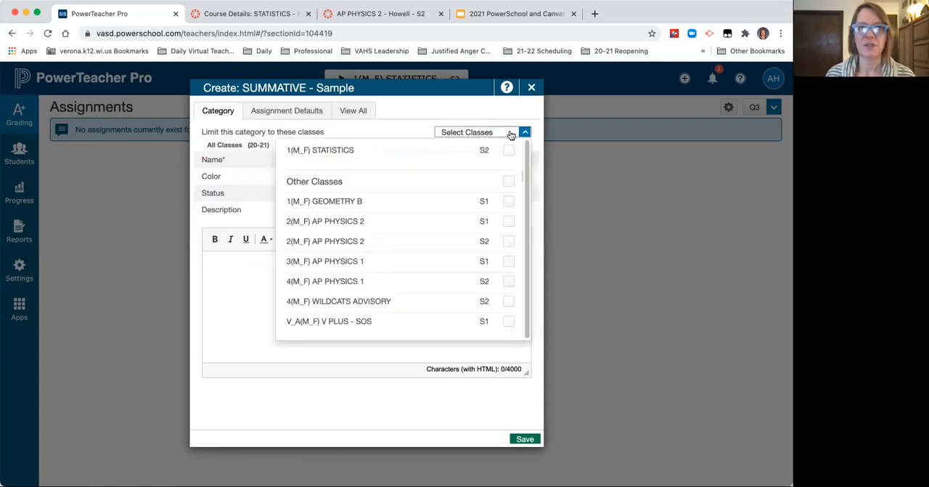
pyautogui.click(511, 134)
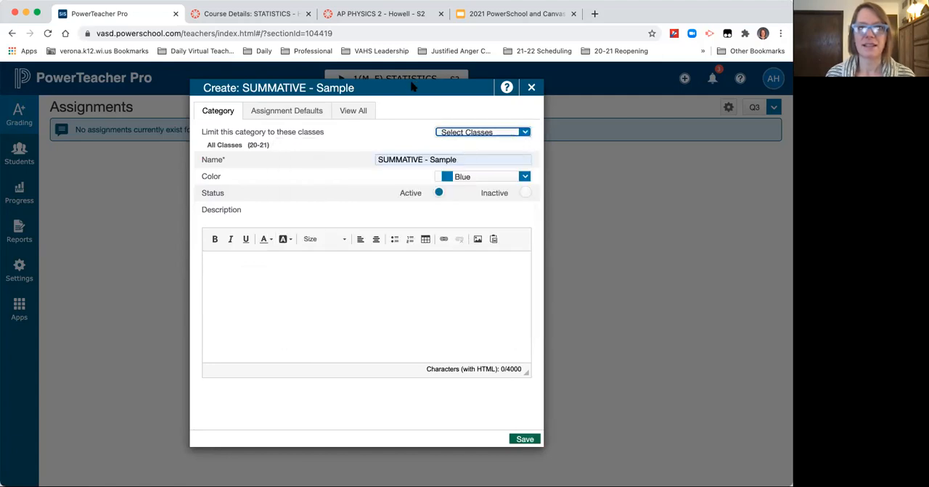
pyautogui.click(403, 85)
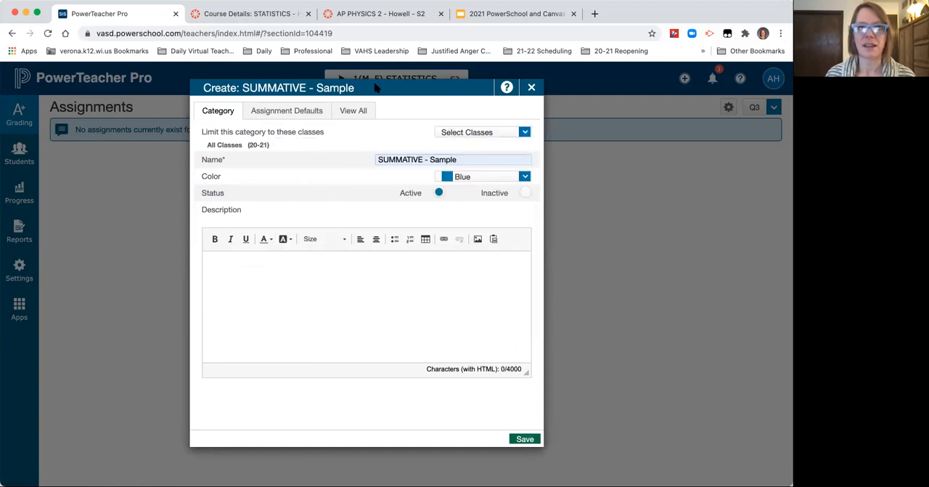
pyautogui.click(530, 88)
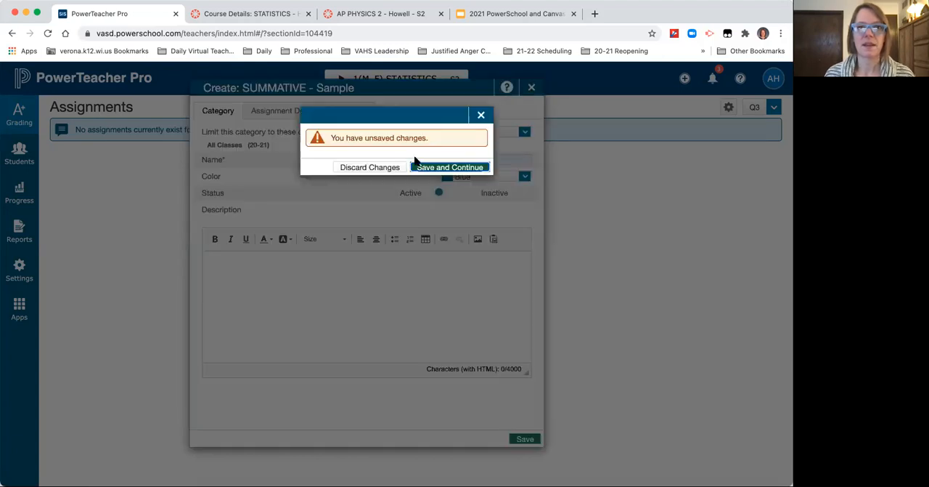
pyautogui.click(385, 169)
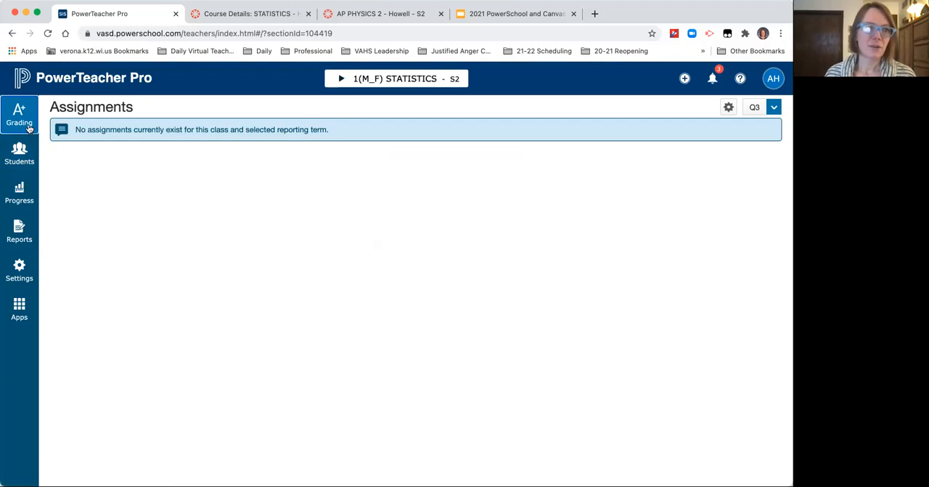
# Step: Review the type and category options in the Q3 traditional grade calculation for 1(M_F) STATISTICS and save the formula
pyautogui.click(23, 273)
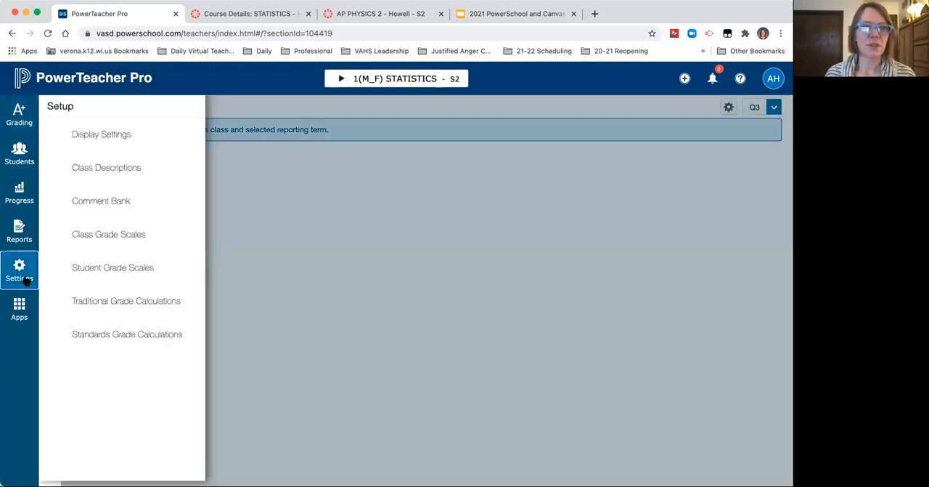
pyautogui.click(128, 300)
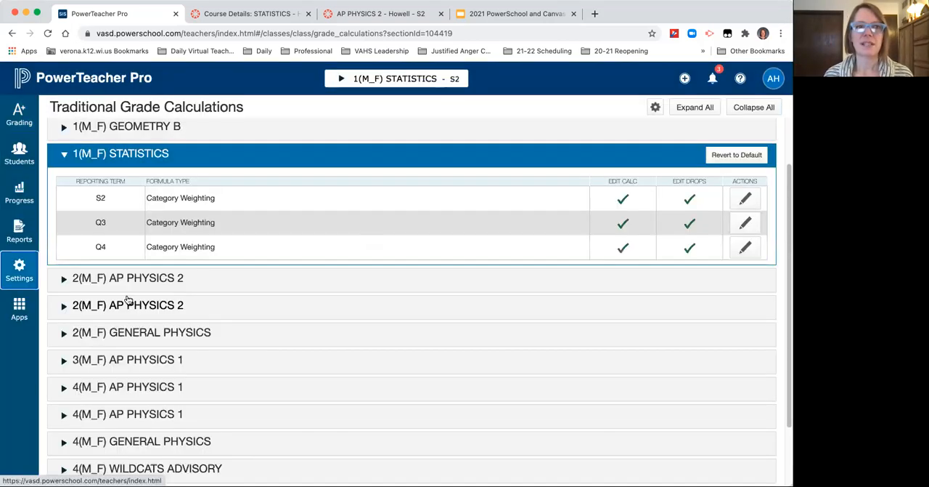
pyautogui.click(746, 222)
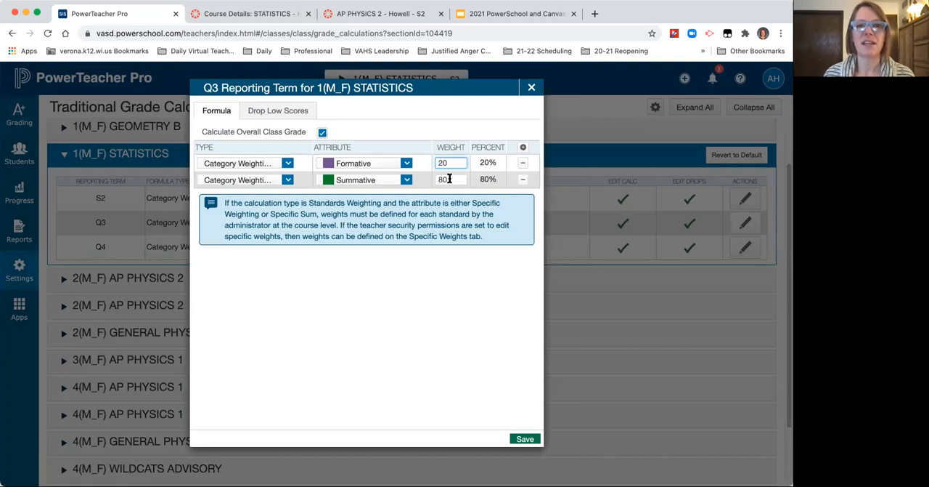
pyautogui.click(287, 164)
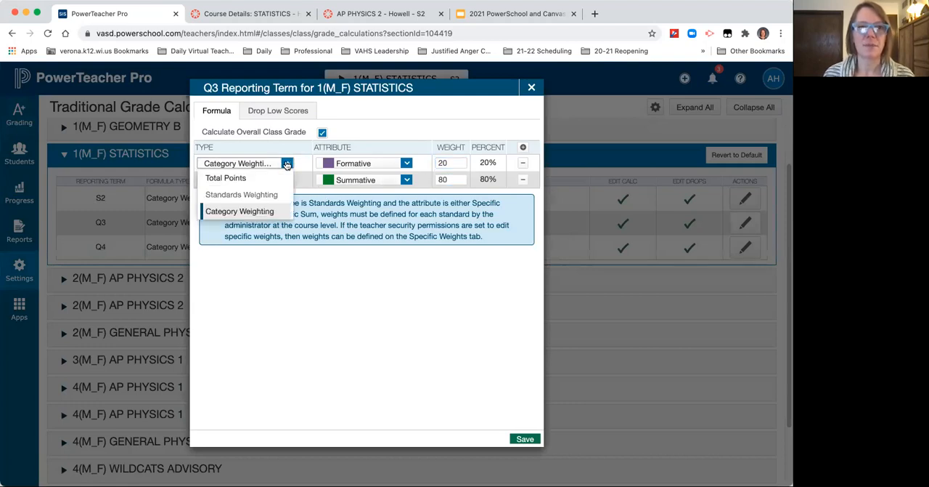
pyautogui.click(287, 163)
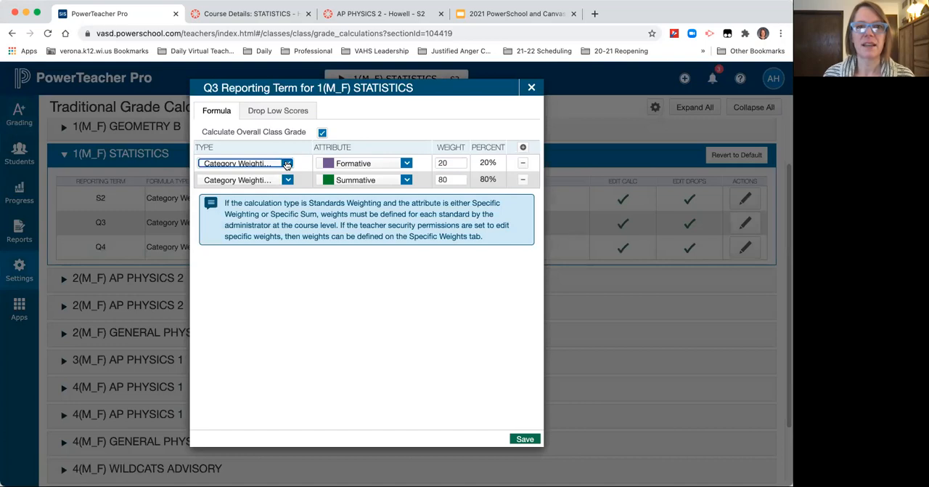
pyautogui.click(407, 164)
pyautogui.scroll(-1, 366, 332)
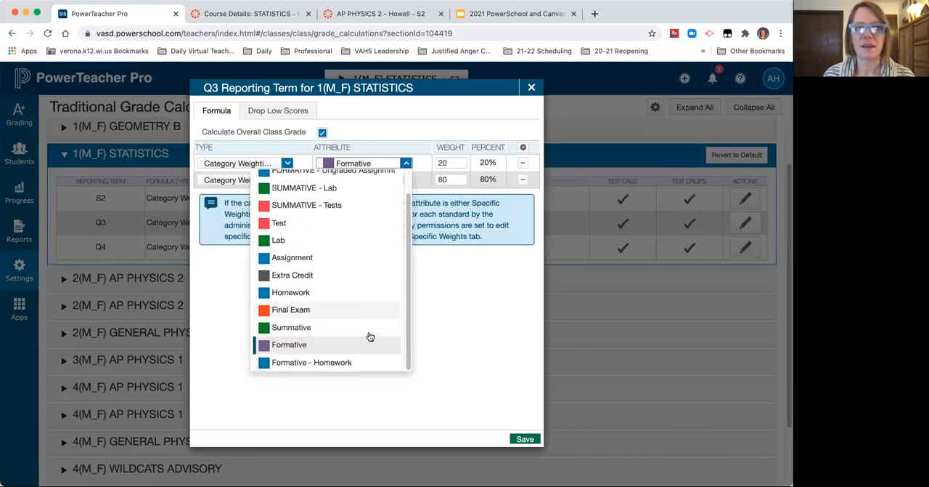
pyautogui.scroll(1, 369, 334)
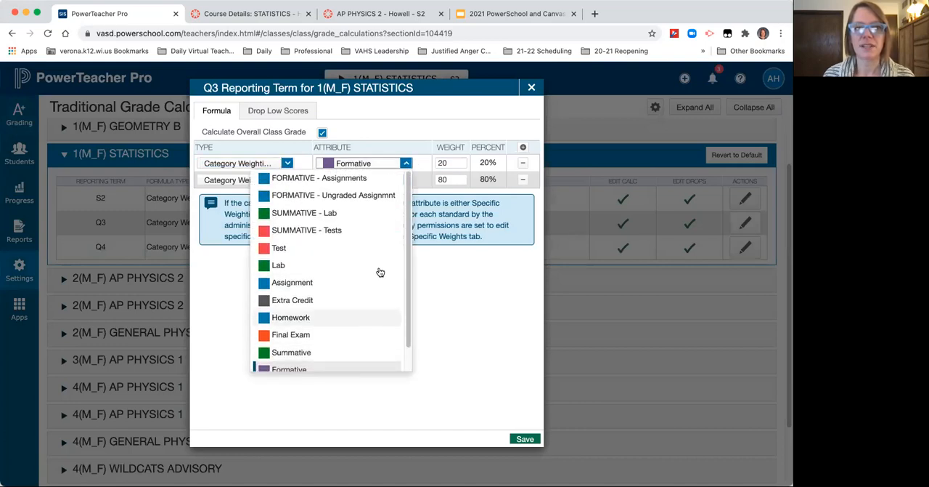
pyautogui.click(465, 301)
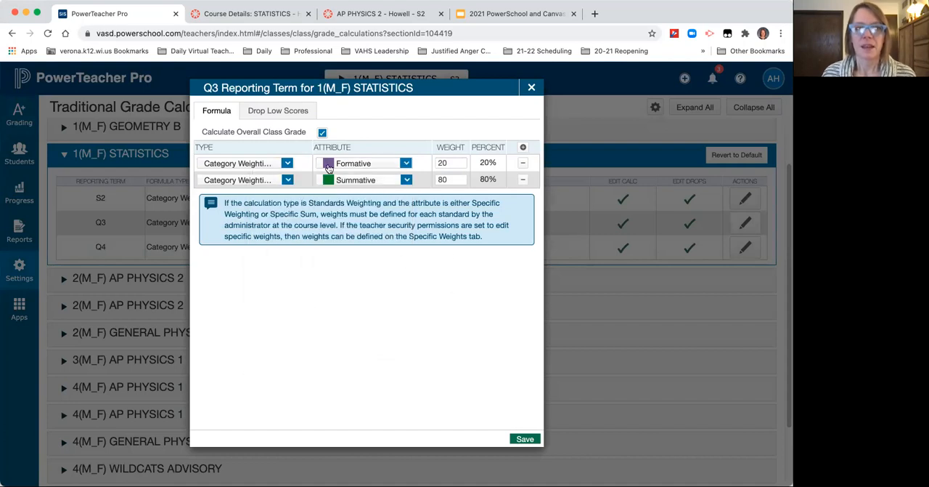
pyautogui.click(525, 439)
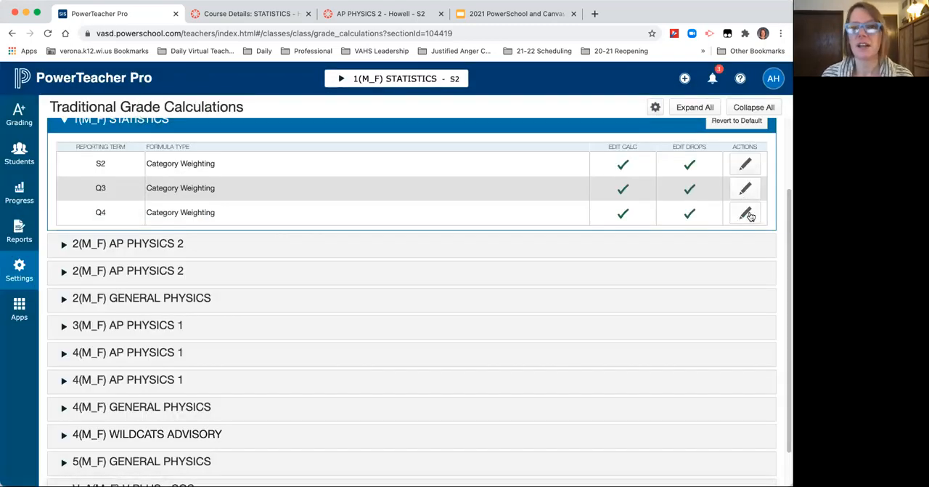
# Step: Check and save the category weighting formulas for the Q4 and S2 reporting terms of 1(M_F) STATISTICS
pyautogui.click(747, 220)
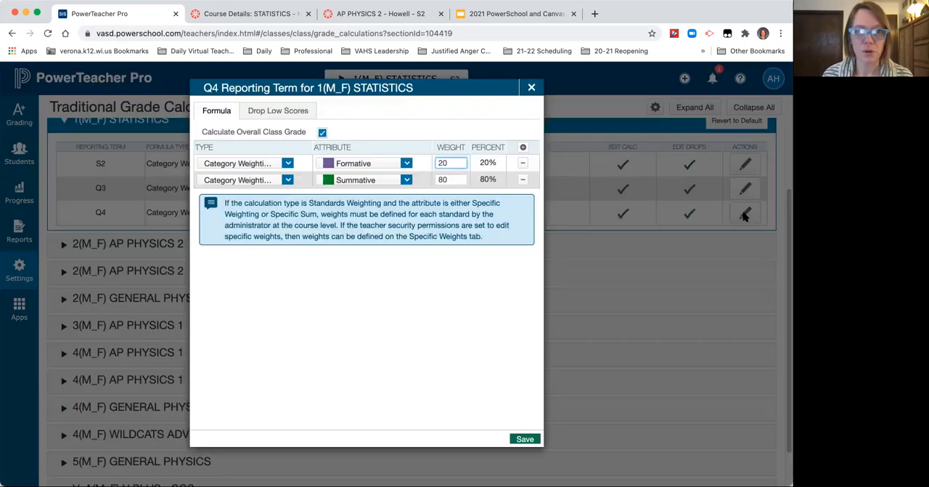
pyautogui.click(525, 438)
pyautogui.click(746, 131)
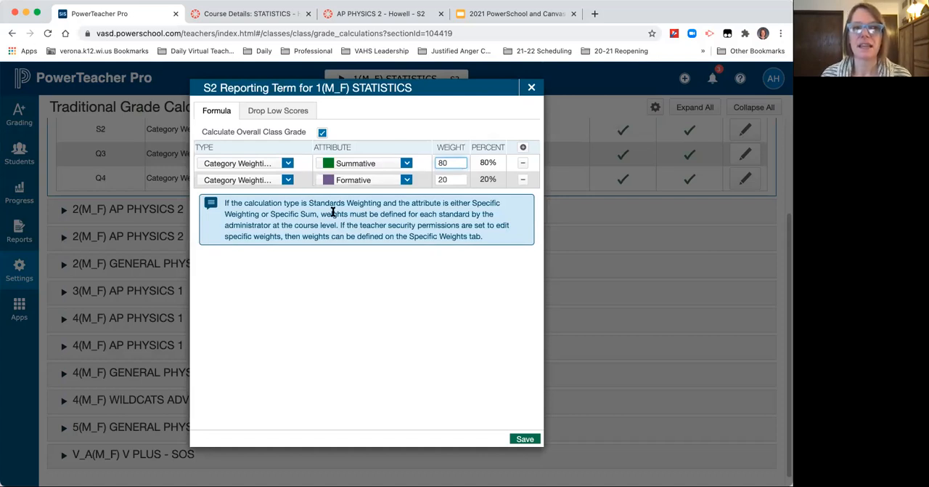
pyautogui.click(524, 439)
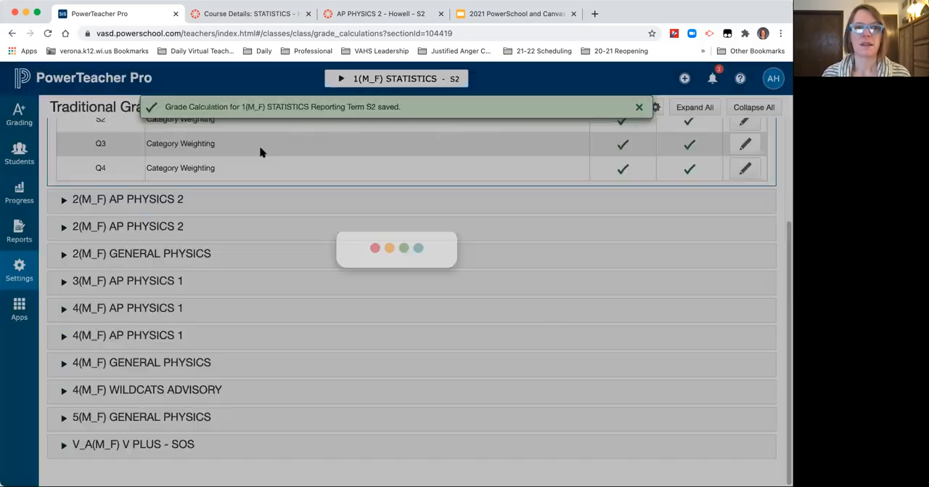
pyautogui.scroll(1, 507, 286)
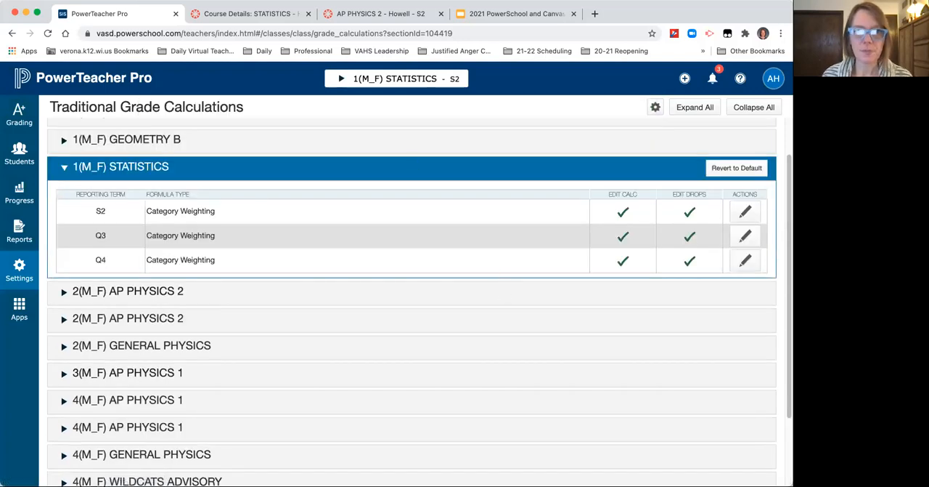
# Step: Switch to the Canvas STATISTICS course settings and examine which navigation items are shown to or hidden from students
pyautogui.click(264, 14)
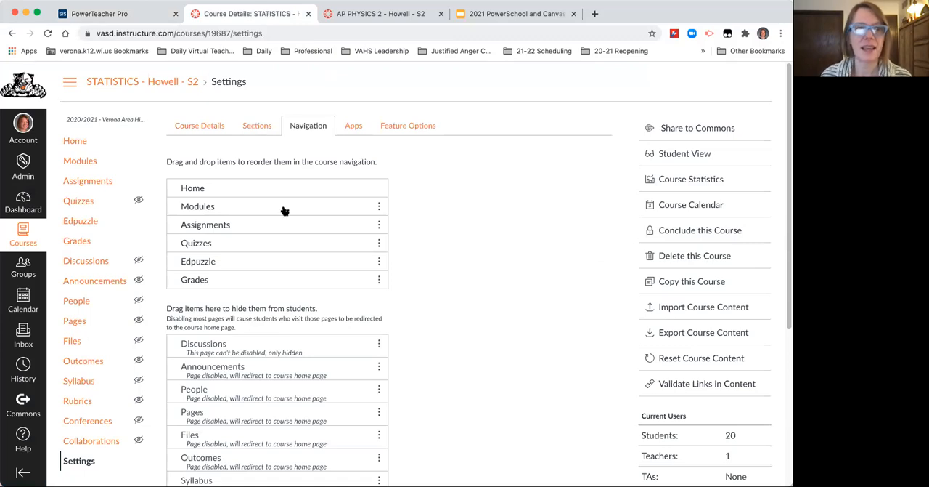
pyautogui.scroll(-1, 444, 264)
pyautogui.scroll(-2, 445, 264)
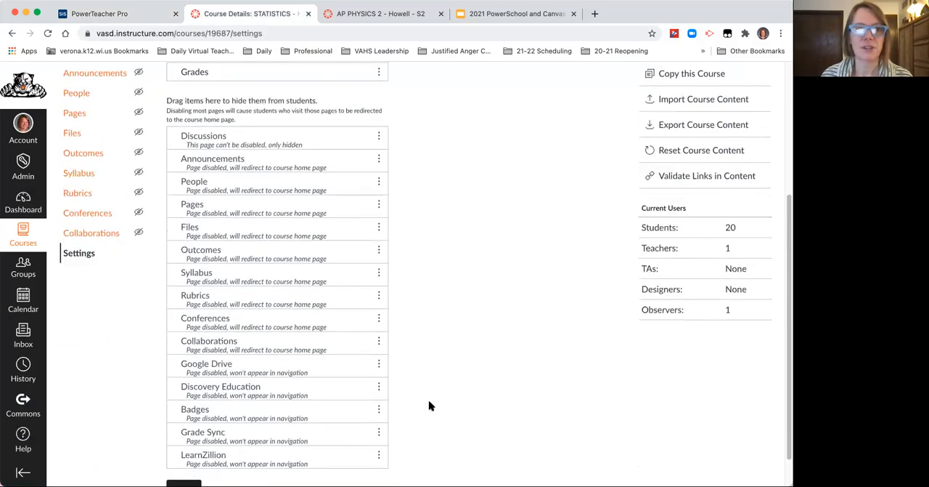
pyautogui.scroll(3, 428, 398)
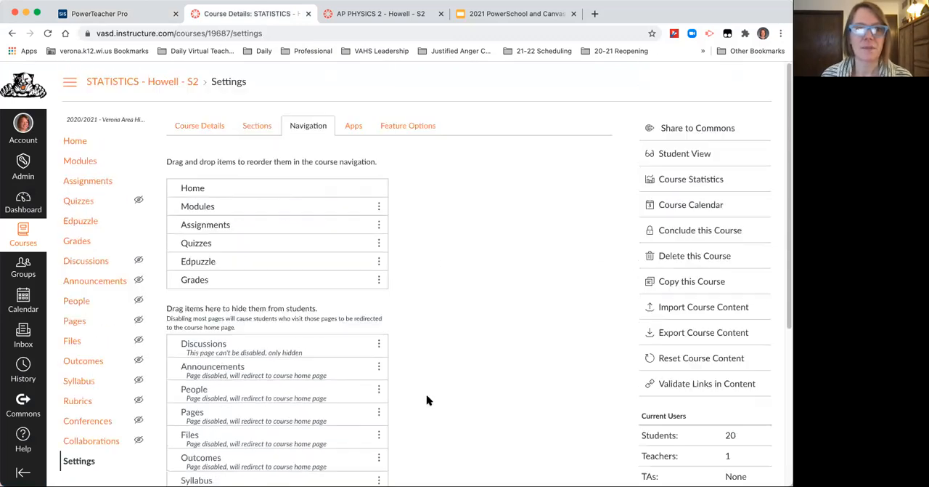
# Step: Upload a statistics-themed picture from the computer as the course image in the course details
pyautogui.click(201, 125)
pyautogui.click(338, 223)
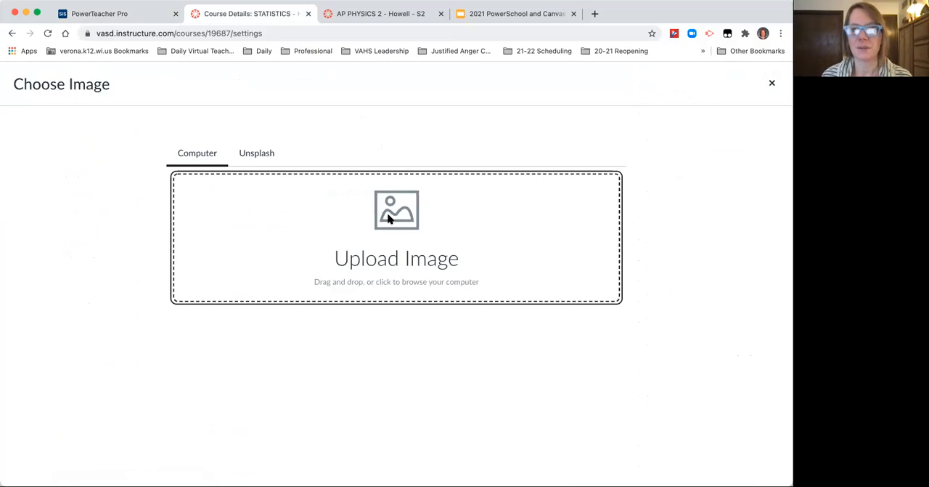
pyautogui.click(389, 218)
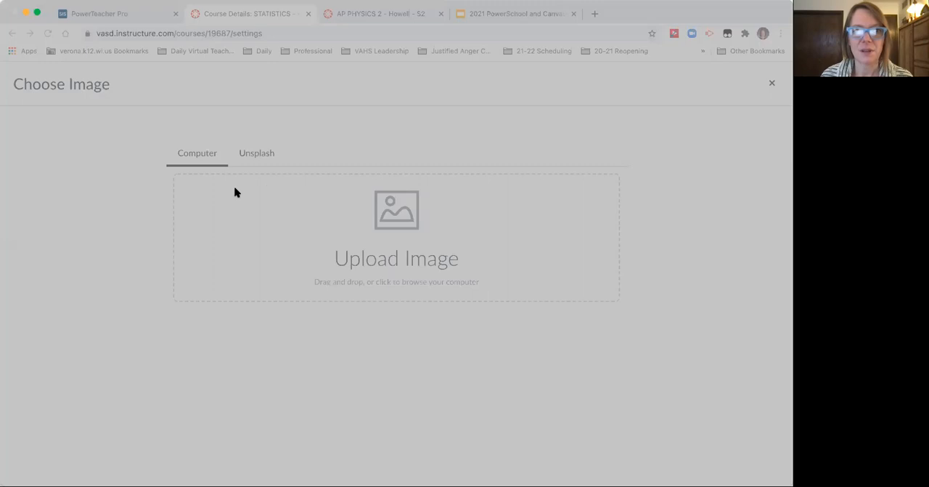
pyautogui.click(563, 338)
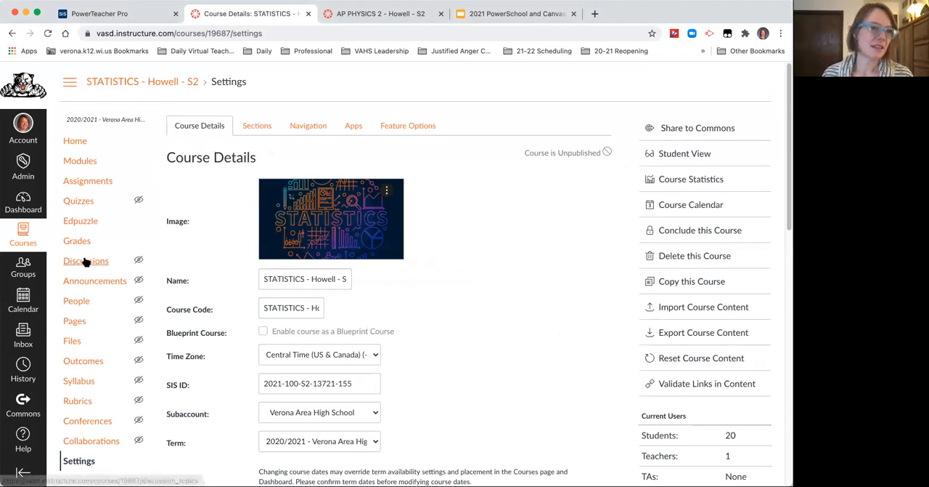
# Step: Import the assignment groups from PowerTeacher into the STATISTICS course assignments and dismiss the import dialog
pyautogui.click(91, 186)
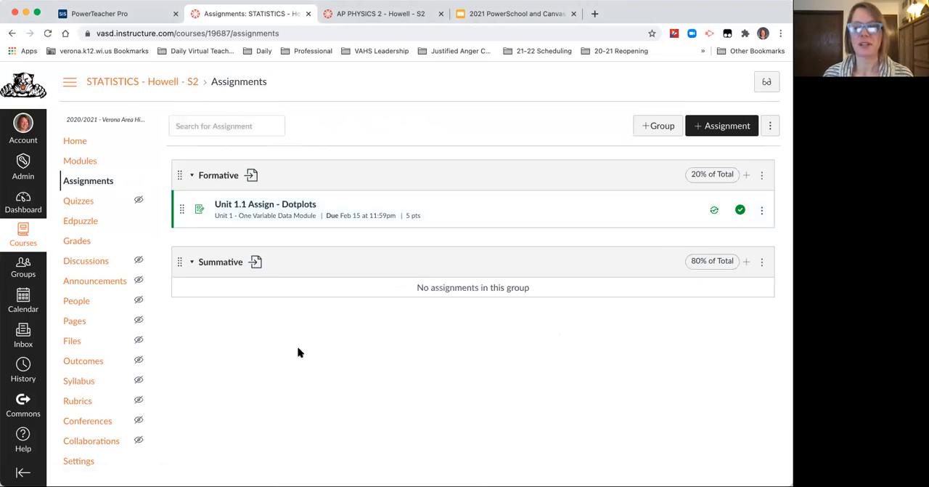
pyautogui.click(770, 127)
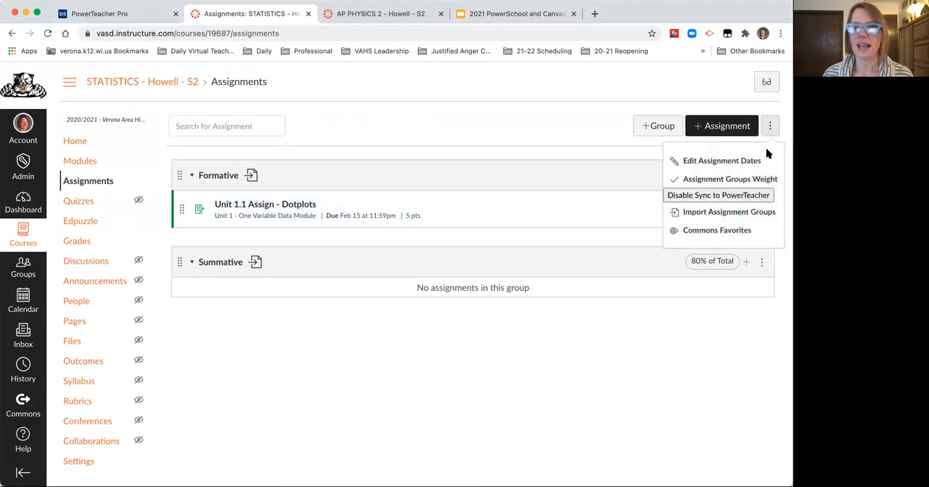
pyautogui.click(722, 216)
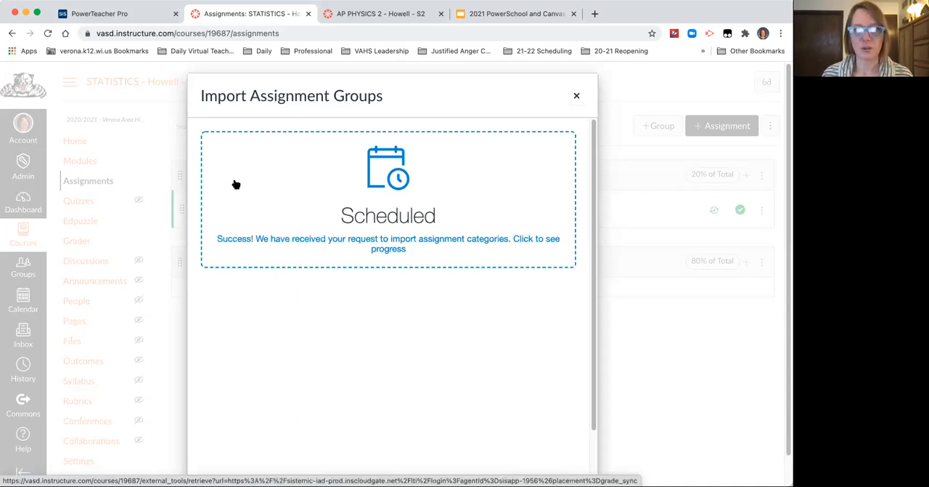
pyautogui.click(577, 98)
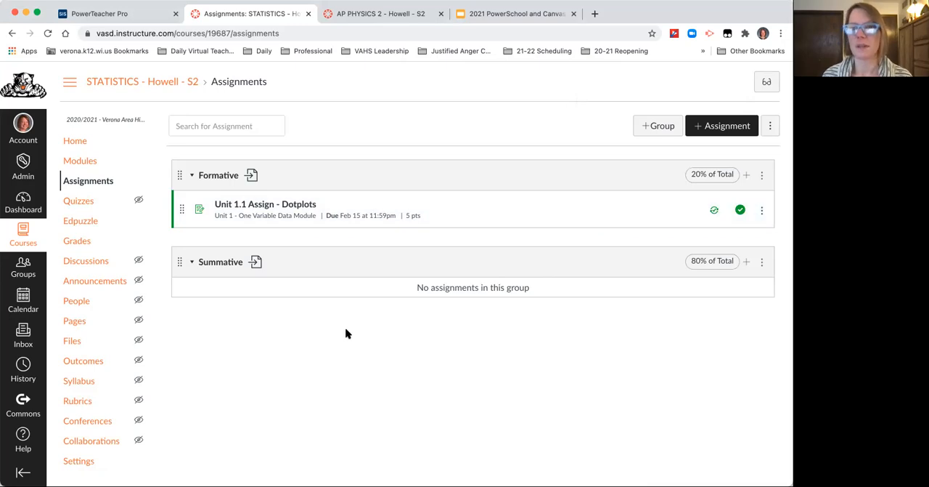
# Step: Review the Formative and Summative assignment group weights of the STATISTICS course and save them
pyautogui.click(772, 125)
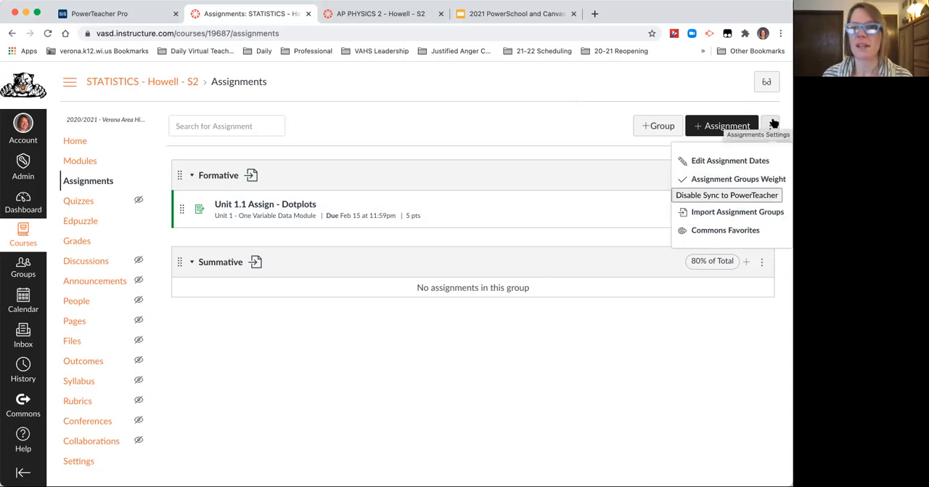
pyautogui.click(743, 185)
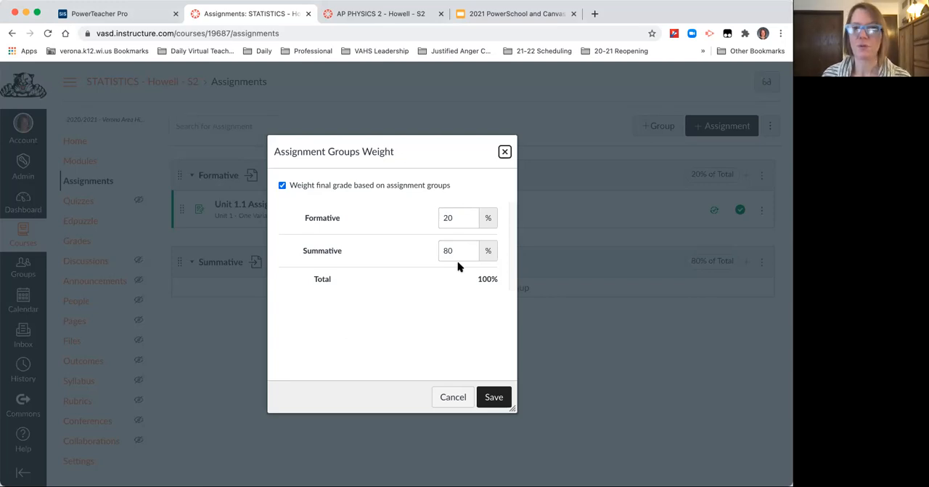
pyautogui.click(499, 401)
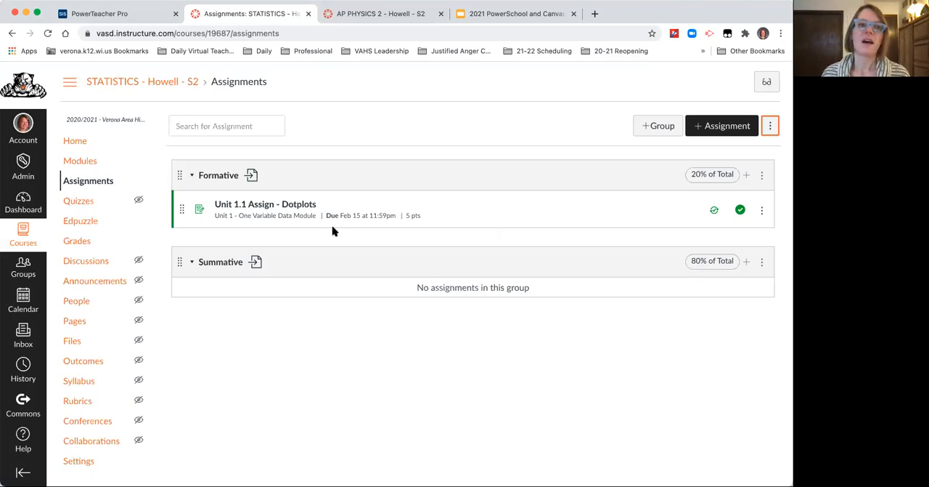
# Step: Examine the assignment group columns and their grade percentages in the STATISTICS gradebook
pyautogui.click(86, 244)
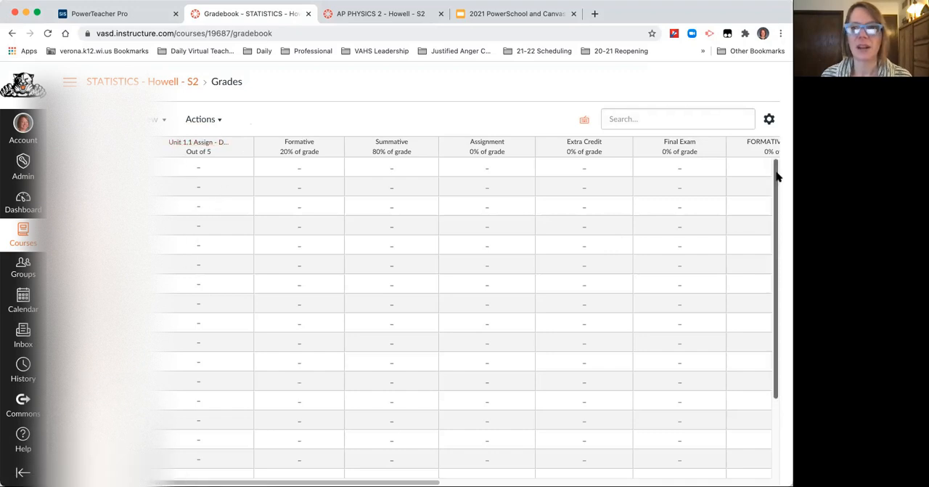
pyautogui.moveTo(780, 200); pyautogui.dragTo(774, 145)
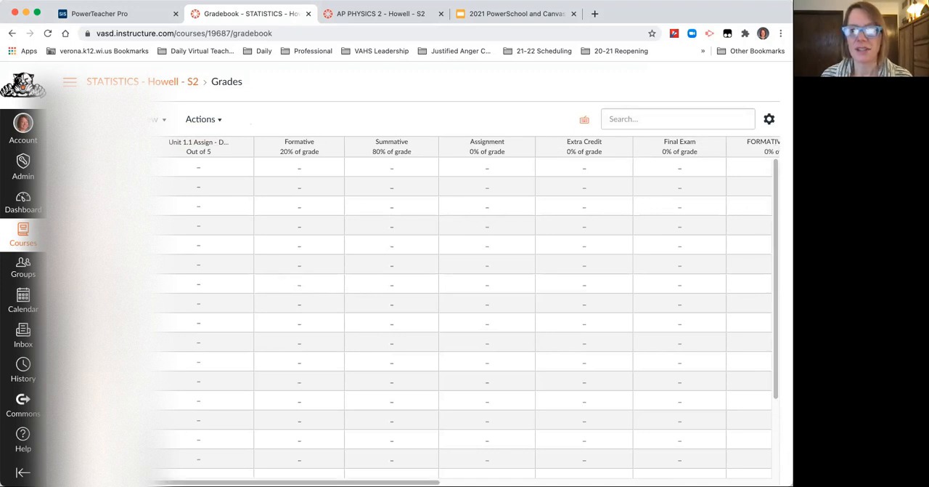
pyautogui.click(520, 226)
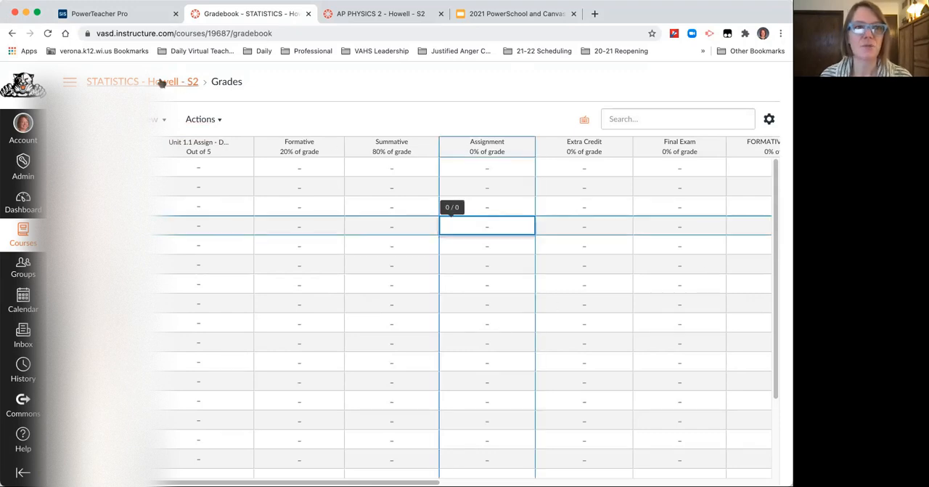
pyautogui.click(11, 34)
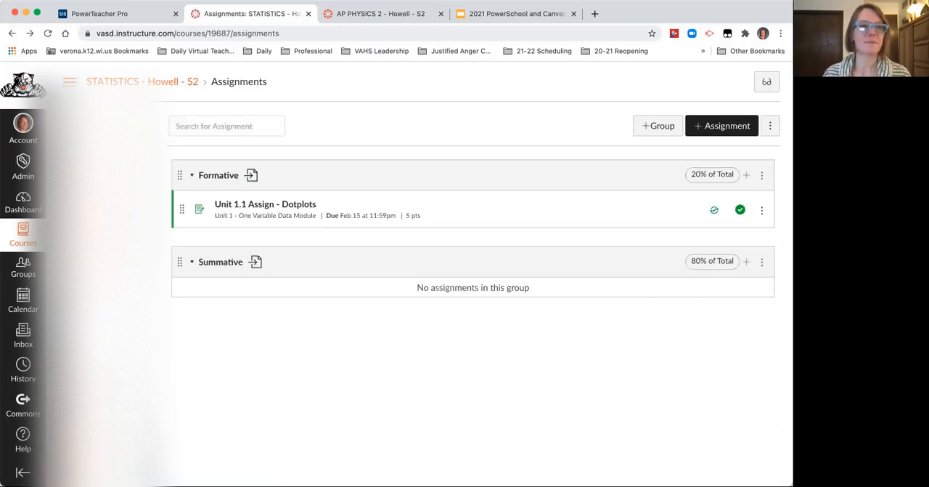
pyautogui.click(79, 219)
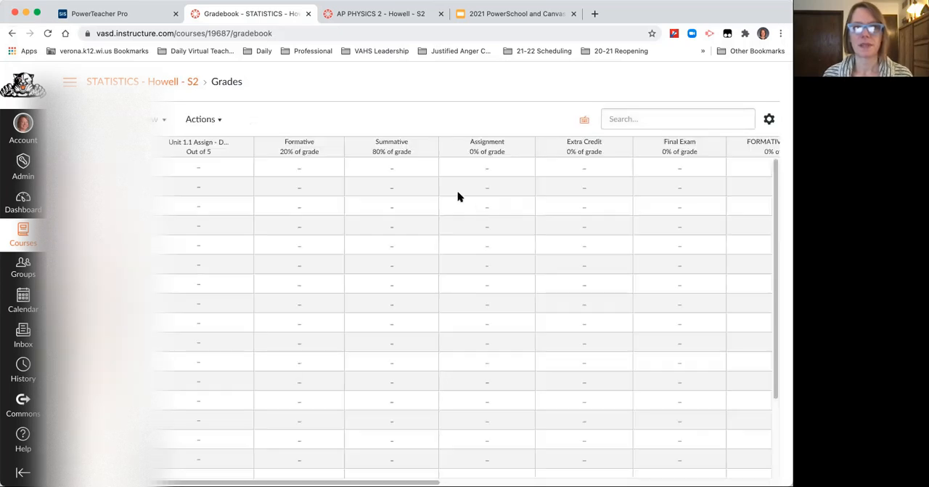
# Step: Open the first student's Unit 1.1 Assign - Dotplots entry in SpeedGrader and examine its grade and comment fields
pyautogui.click(203, 168)
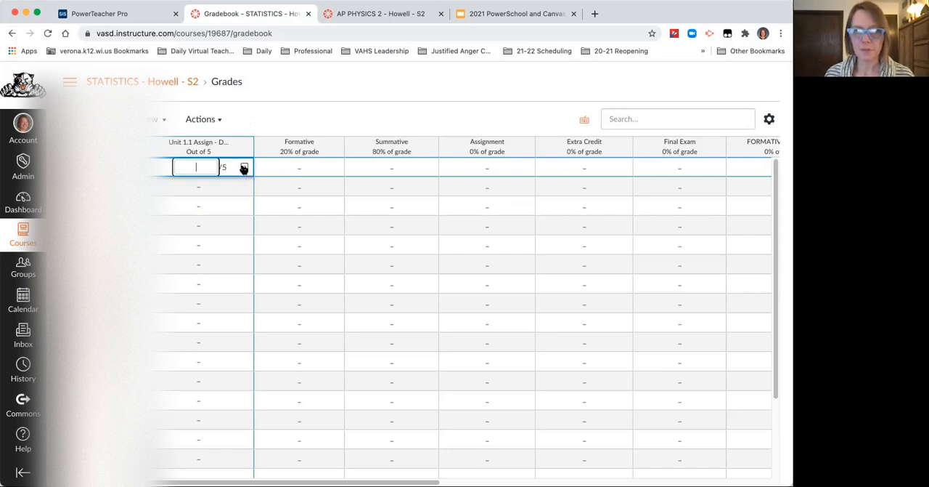
pyautogui.click(244, 168)
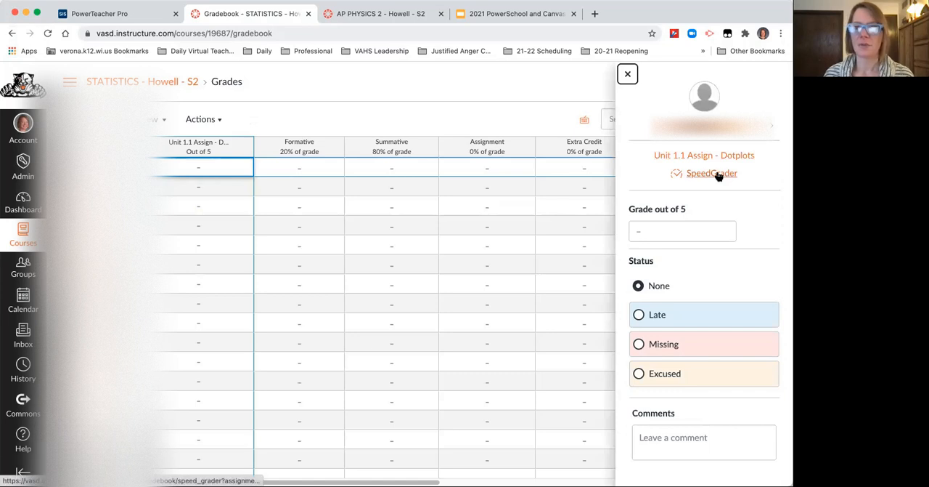
pyautogui.click(719, 175)
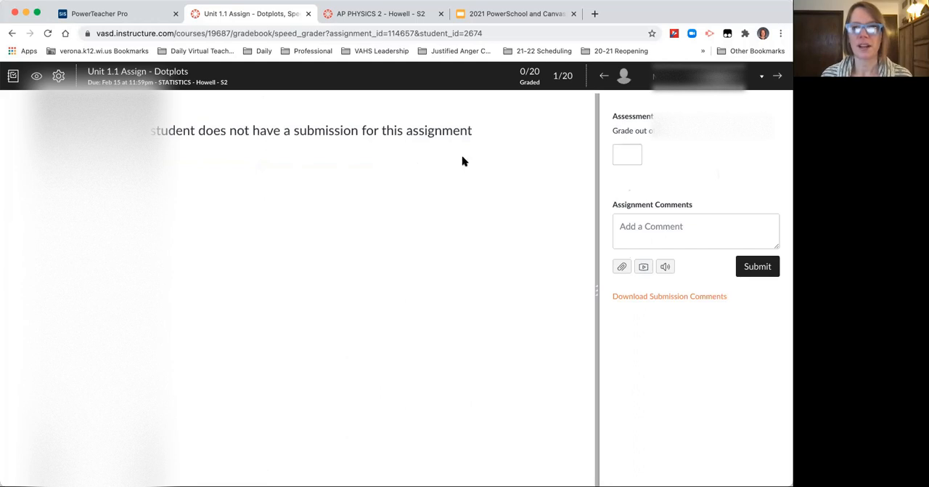
pyautogui.click(628, 151)
pyautogui.click(748, 217)
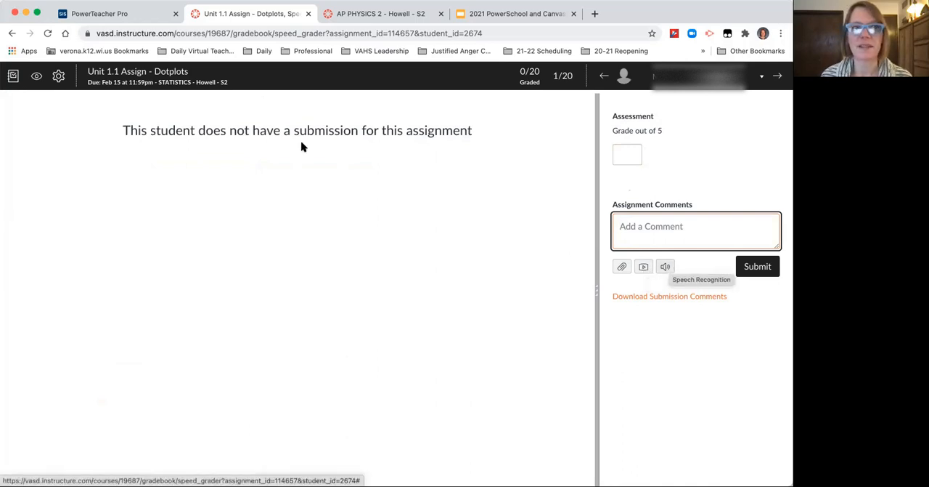
# Step: Return to the STATISTICS course home page and add a module named "Unit 1 Calendar"
pyautogui.click(191, 82)
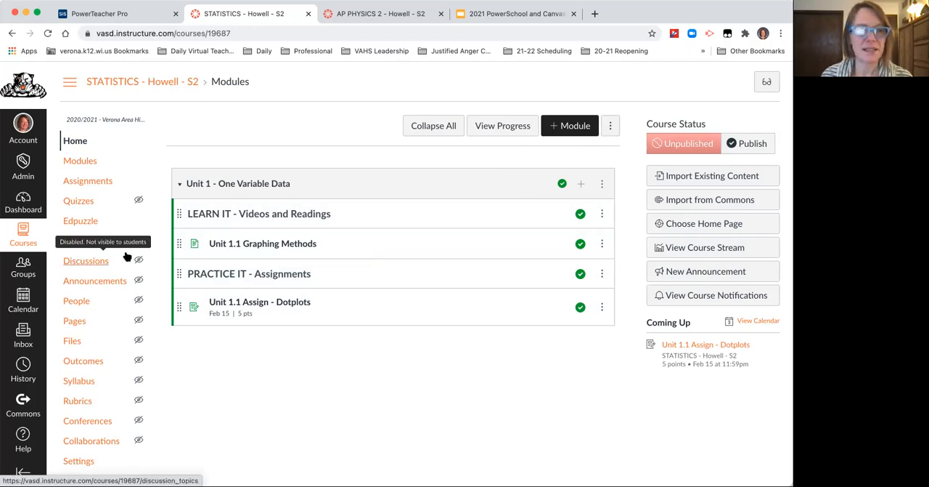
pyautogui.click(611, 125)
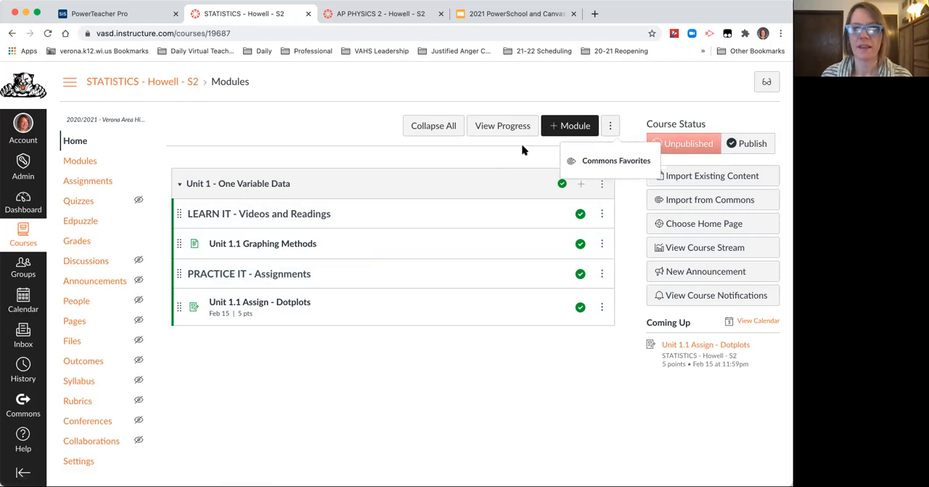
pyautogui.click(570, 126)
pyautogui.click(357, 227)
pyautogui.write('pi')
pyautogui.press('BackSpace')
pyautogui.press('BackSpace')
pyautogui.write('Unit')
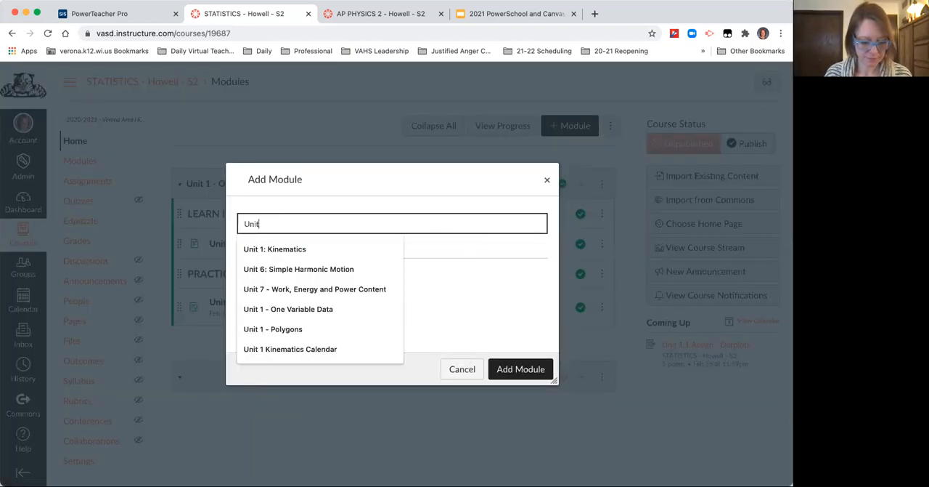
pyautogui.write(' 1 Co')
pyautogui.press('BackSpace')
pyautogui.press('BackSpace')
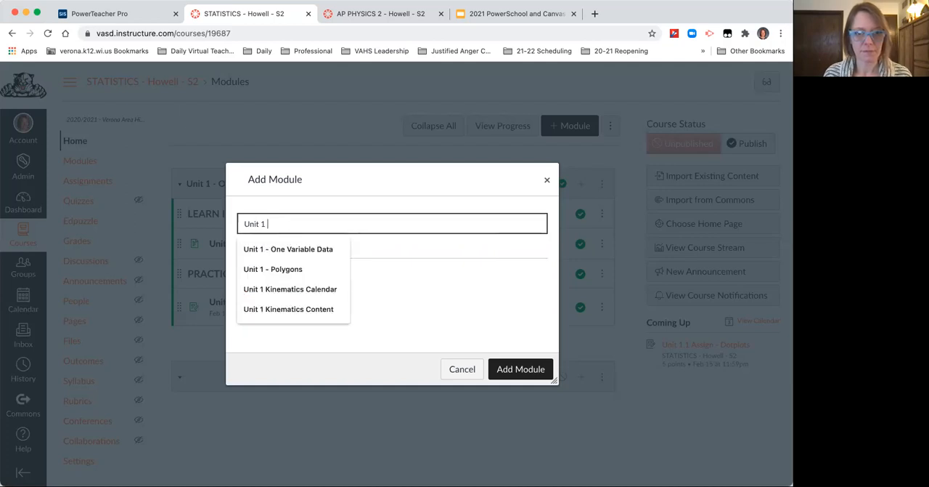
pyautogui.write('Calendar')
pyautogui.click(517, 372)
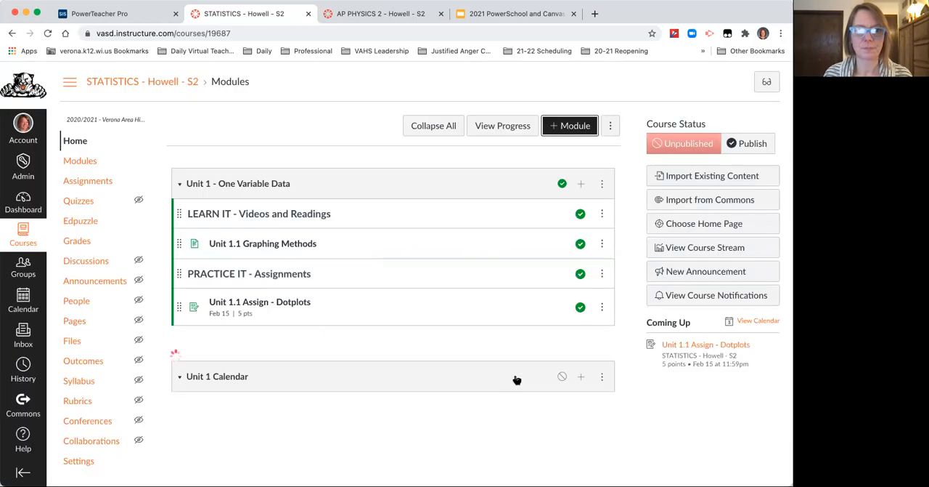
# Step: Add a new page named "Tuesday April 6, 2021 - Unit 1.1 - Dotplots" to the Unit 1 Calendar module
pyautogui.click(578, 377)
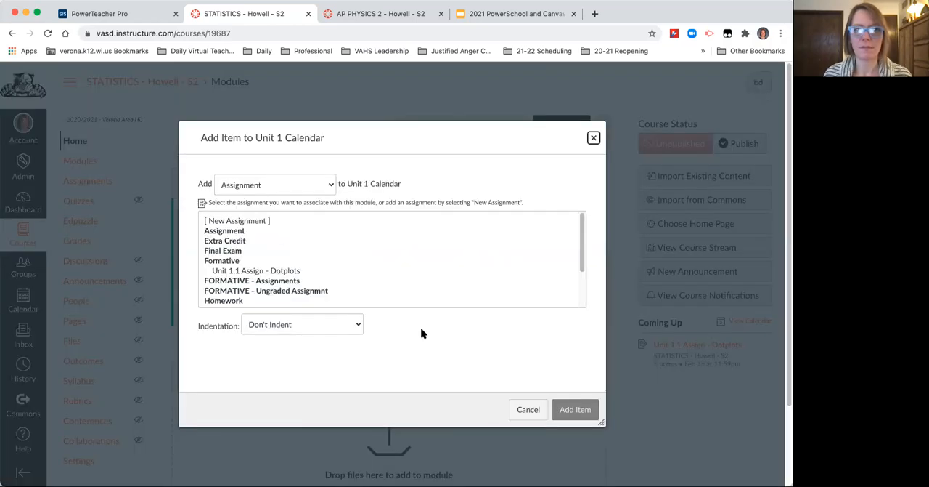
pyautogui.click(238, 222)
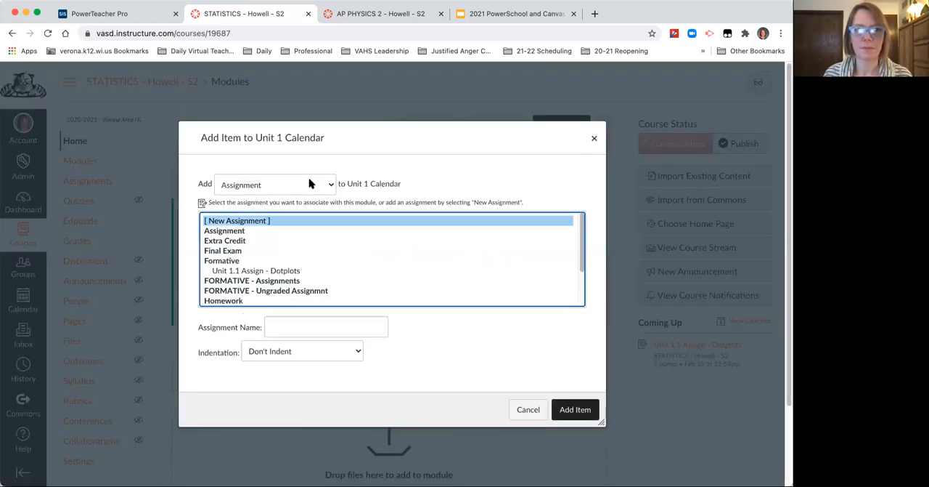
pyautogui.click(310, 183)
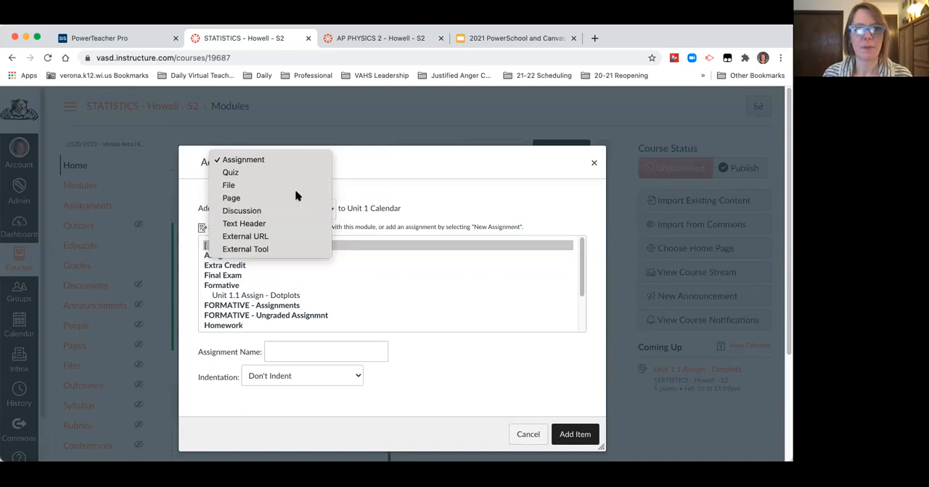
pyautogui.click(296, 197)
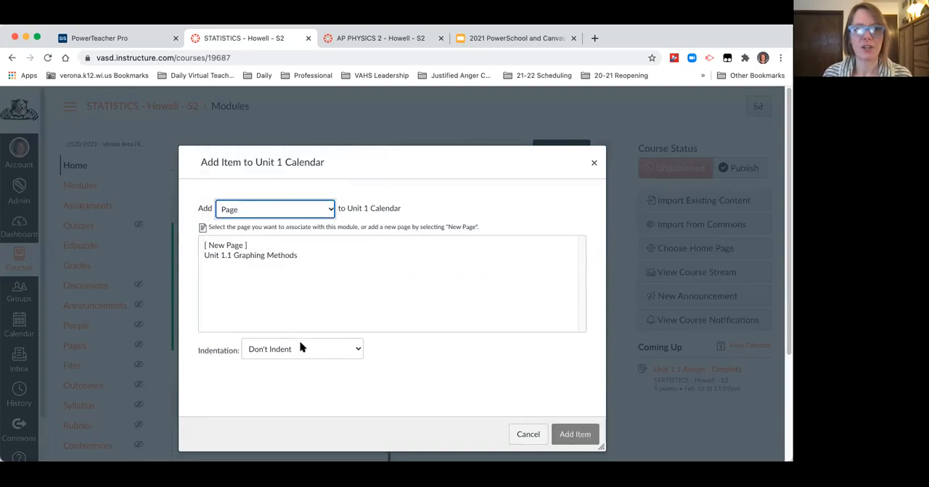
pyautogui.click(236, 246)
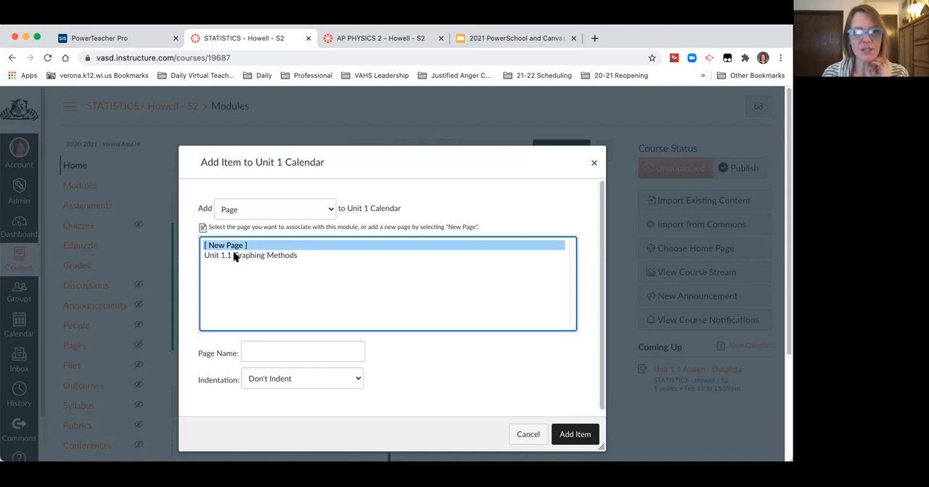
pyautogui.click(259, 352)
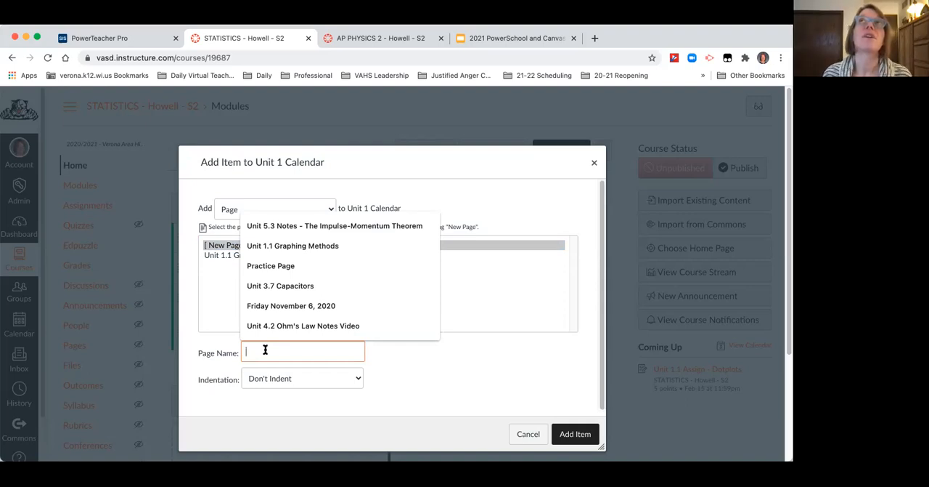
pyautogui.write('T')
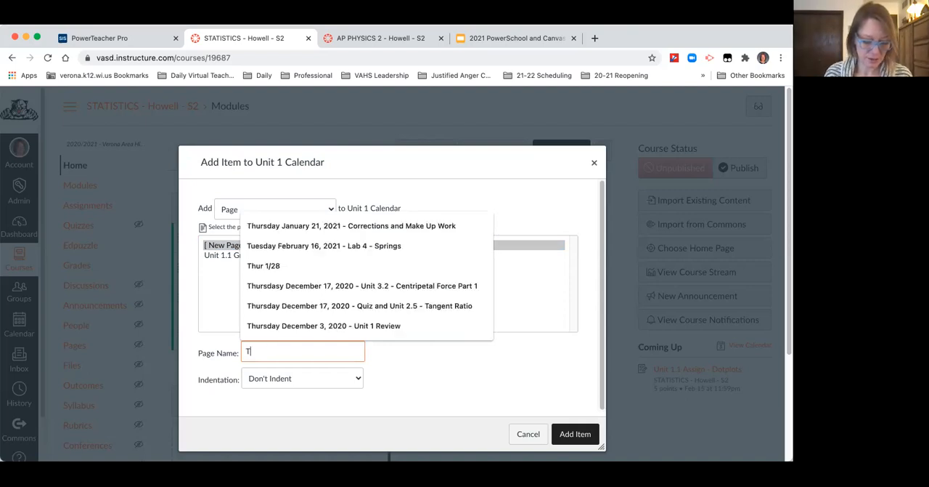
pyautogui.write('uesday April')
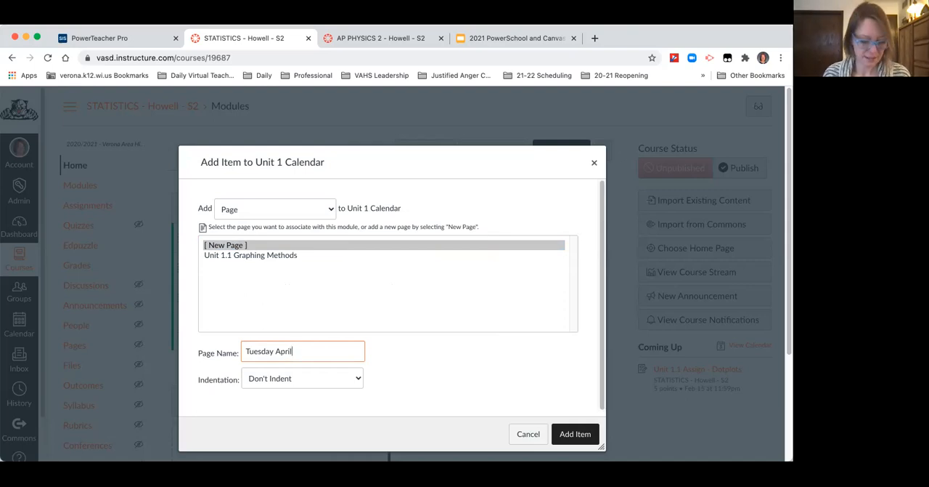
pyautogui.write(' 6, 2021 - Unit 1.')
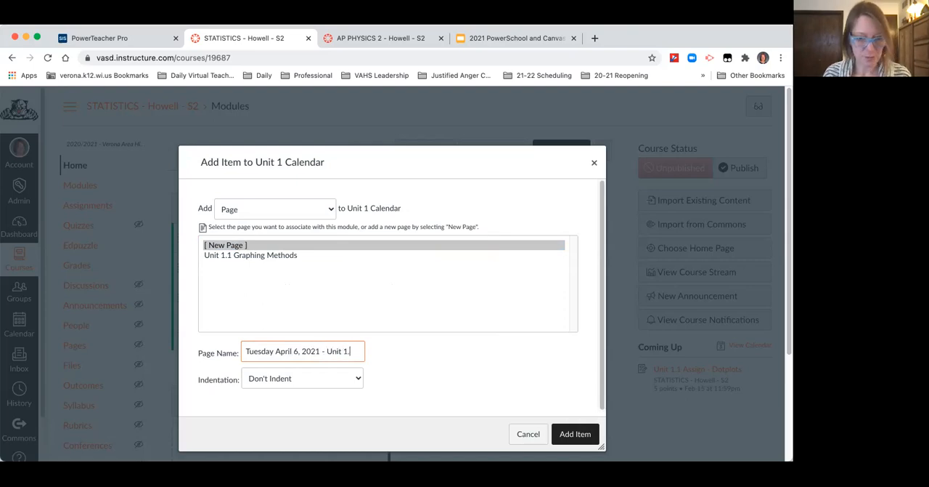
pyautogui.write('- Dot')
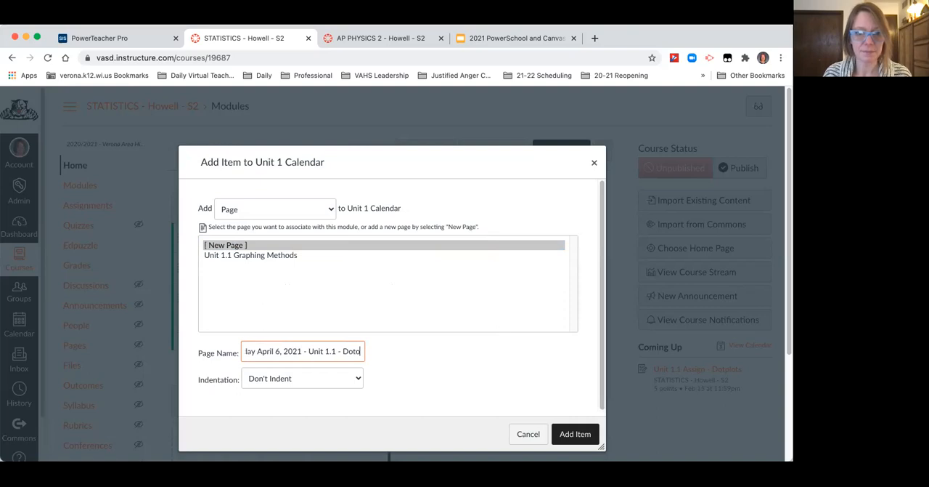
pyautogui.write('plots')
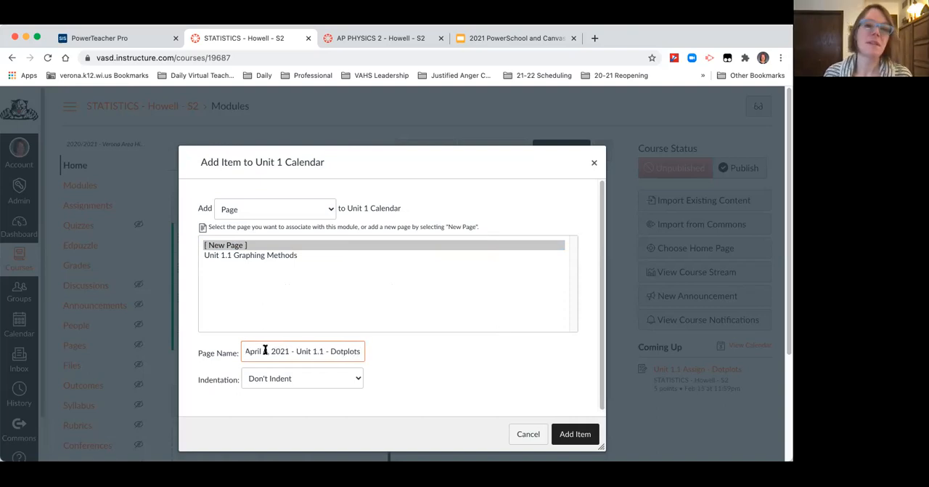
pyautogui.click(576, 434)
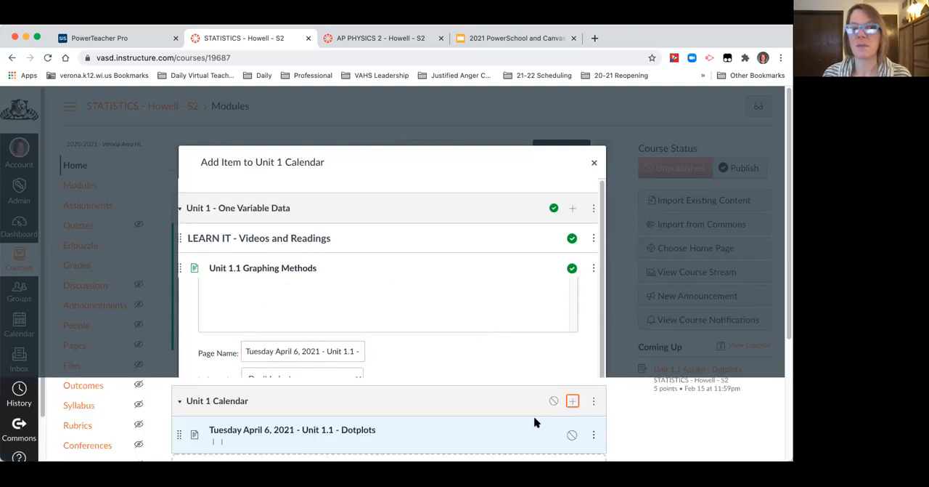
# Step: Open the Tuesday April 6, 2021 - Unit 1.1 - Dotplots page for editing and add a "Standards:" line followed by blank lines
pyautogui.click(332, 431)
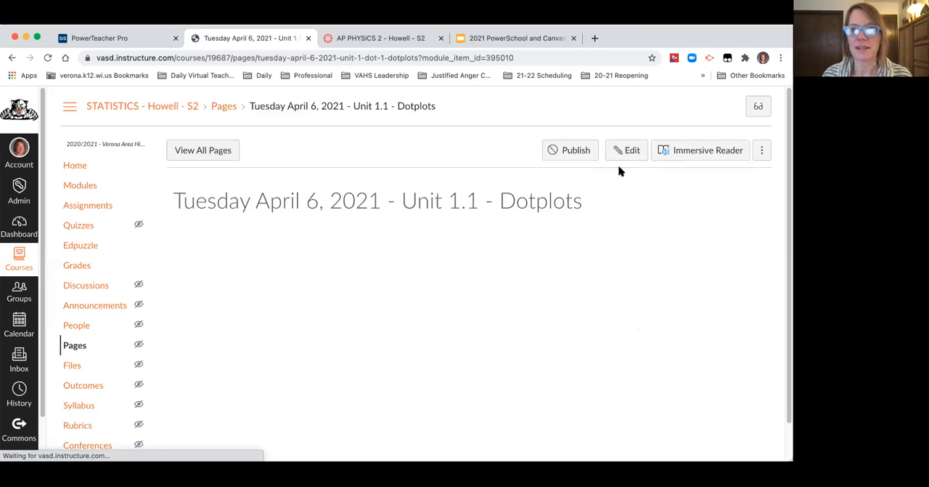
pyautogui.click(626, 151)
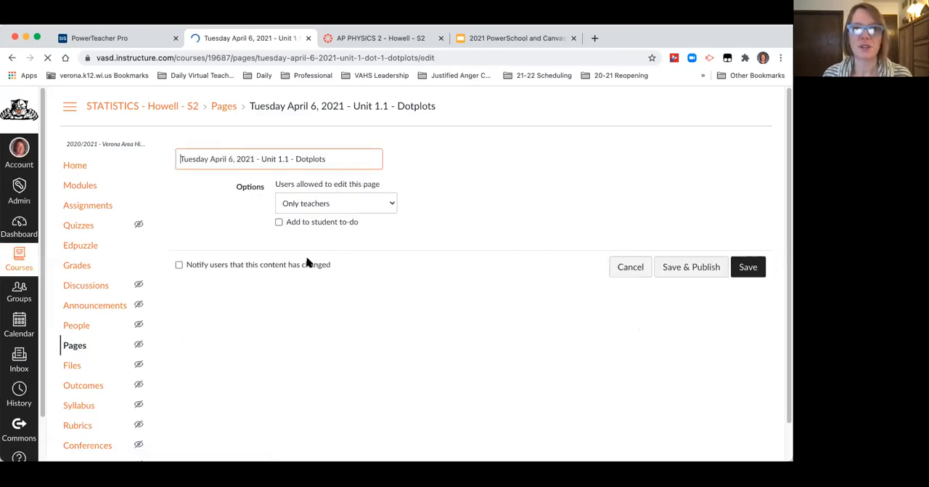
pyautogui.click(293, 254)
pyautogui.write('Standards:')
pyautogui.press('Return')
pyautogui.press('Return')
# Step: Insert a course link to the Unit 1.1 Graphing Methods page below the Standards line and start a new line after it
pyautogui.click(240, 190)
pyautogui.moveTo(258, 217)
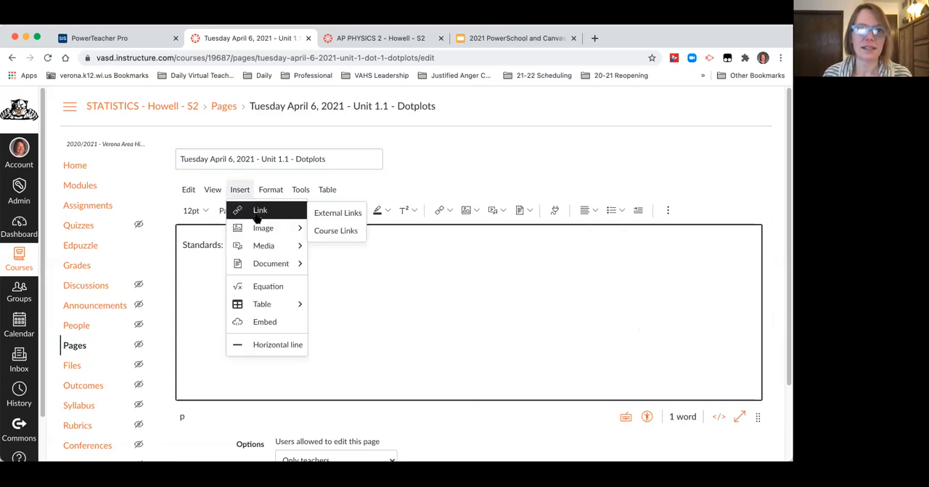
pyautogui.click(333, 231)
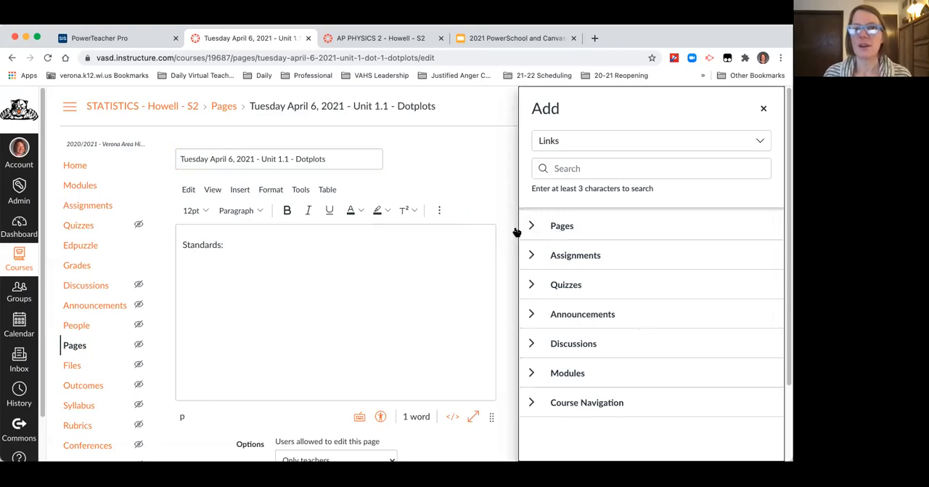
pyautogui.click(531, 226)
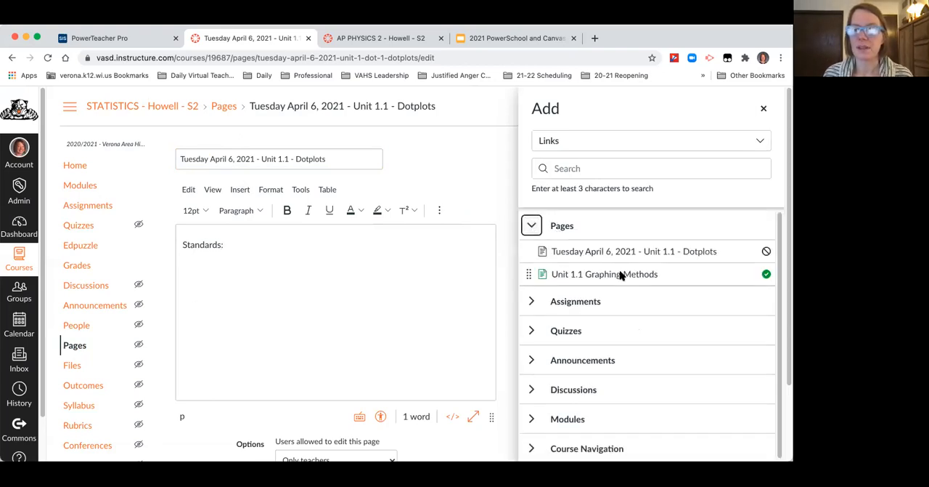
pyautogui.click(621, 274)
pyautogui.click(373, 285)
pyautogui.press('Return')
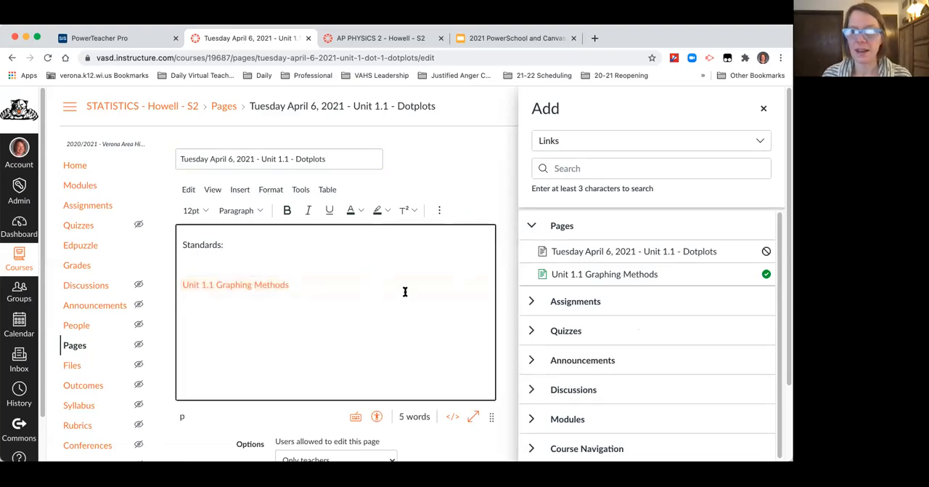
# Step: Insert course links to Unit 1.1 Graphing Methods and the Unit 1.1 Assign - Dotplots assignment on the new line, and save the page
pyautogui.click(581, 279)
pyautogui.click(533, 301)
pyautogui.click(634, 289)
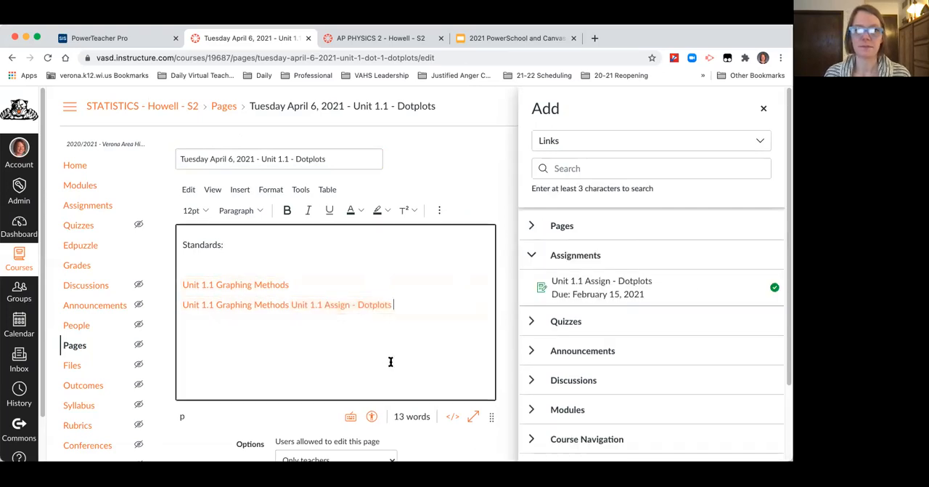
pyautogui.scroll(-3, 392, 363)
pyautogui.click(482, 432)
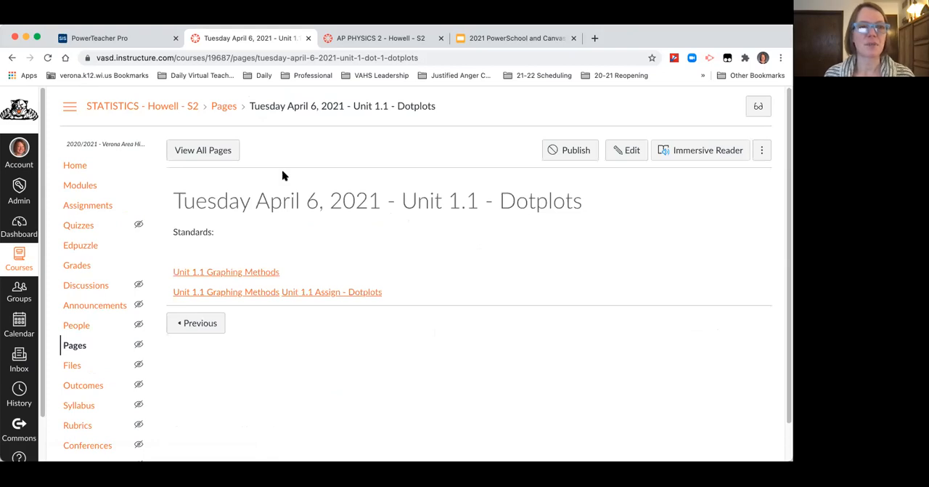
# Step: Open the STATISTICS course's assignments list and examine all assignment groups and their percentages of the total
pyautogui.click(94, 209)
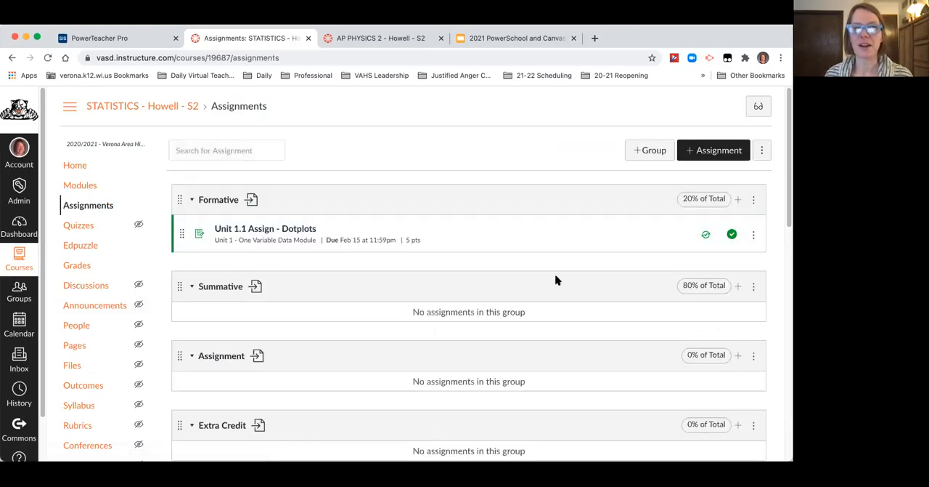
pyautogui.scroll(-2, 426, 258)
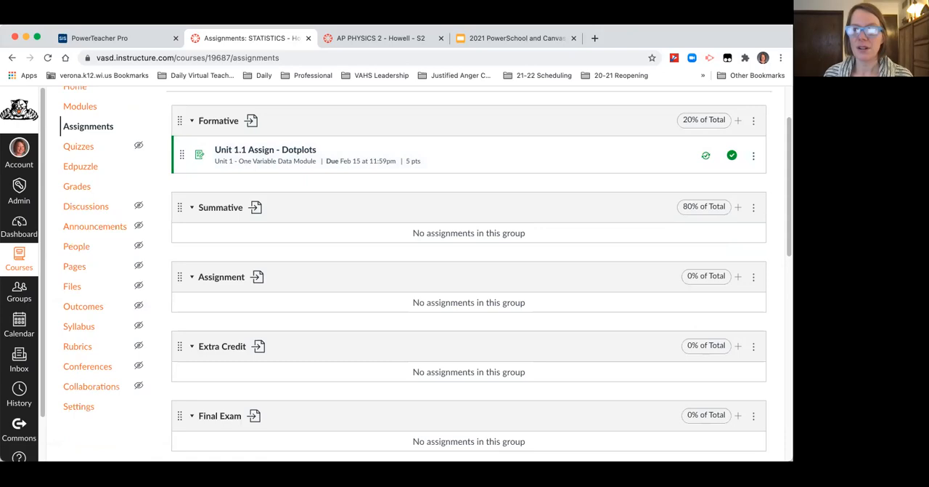
pyautogui.scroll(-12, 469, 273)
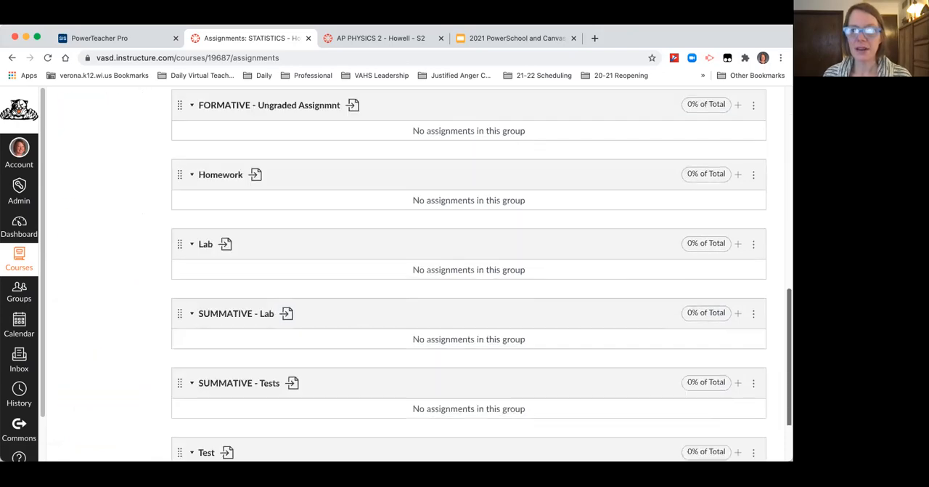
pyautogui.scroll(-3, 469, 273)
pyautogui.scroll(20, 469, 273)
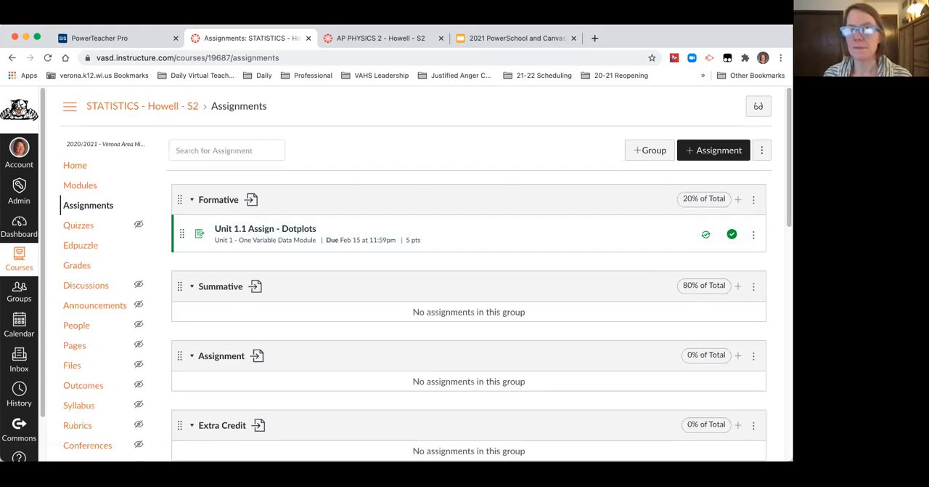
# Step: Delete the empty Assignment, Extra Credit and Final Exam assignment groups
pyautogui.scroll(-1, 469, 273)
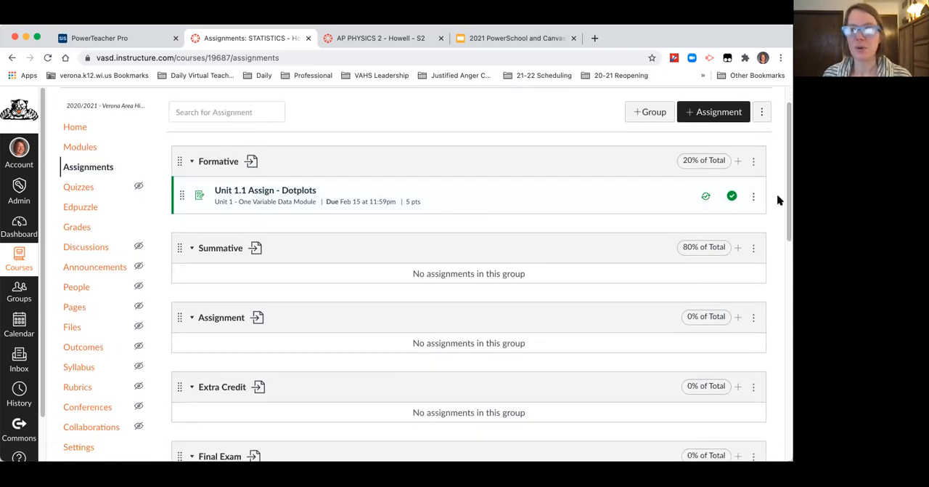
pyautogui.scroll(-2, 759, 217)
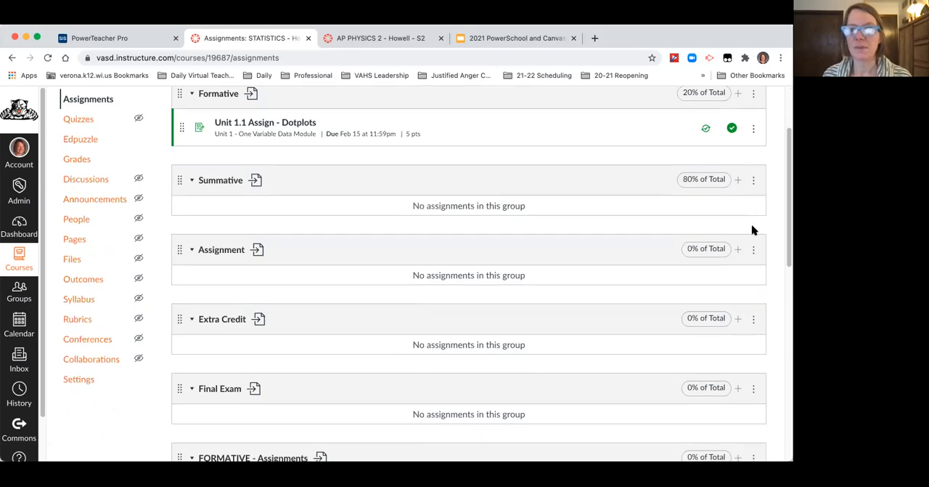
pyautogui.click(754, 251)
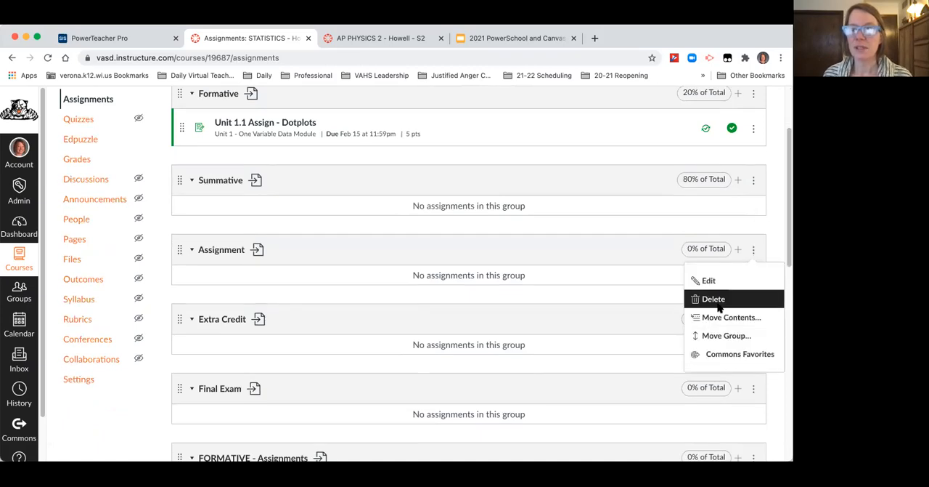
pyautogui.click(503, 127)
pyautogui.click(754, 253)
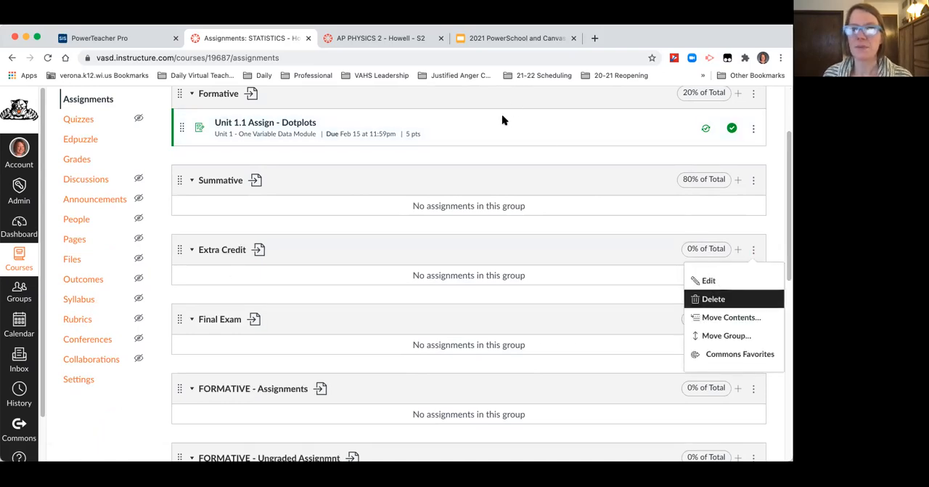
pyautogui.click(553, 141)
pyautogui.click(753, 249)
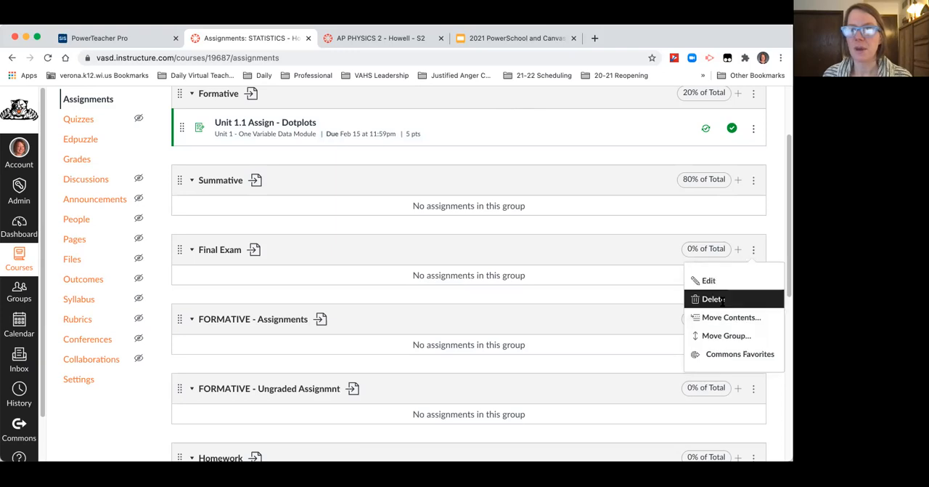
pyautogui.click(481, 125)
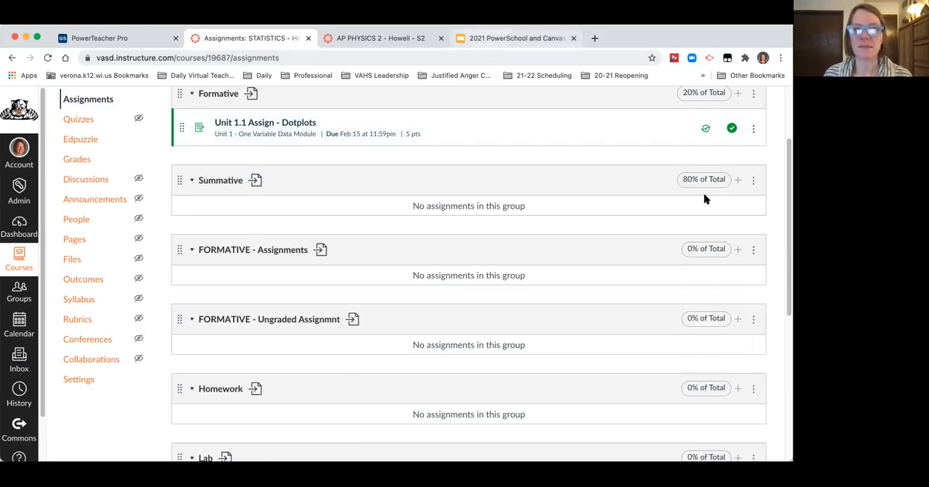
# Step: Switch to the Google Slides presentation and advance to the slide on making sure quarter and semester grades match
pyautogui.click(478, 40)
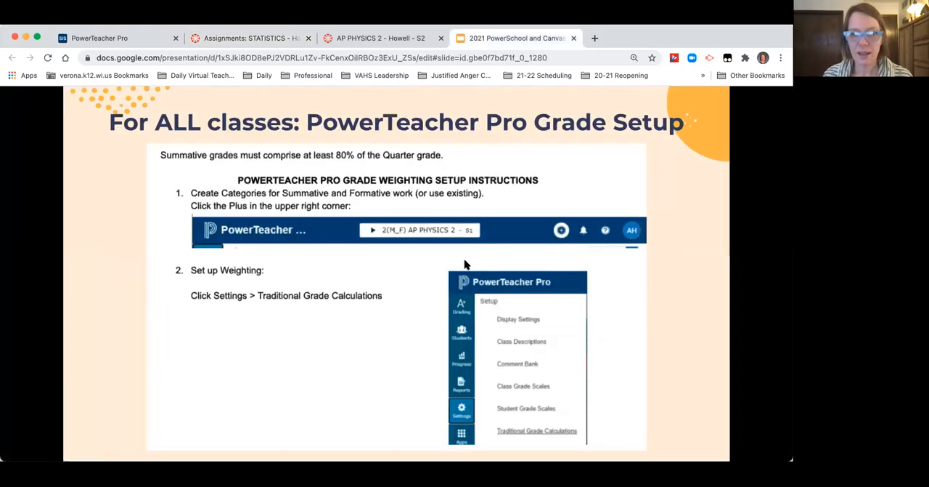
pyautogui.click(105, 432)
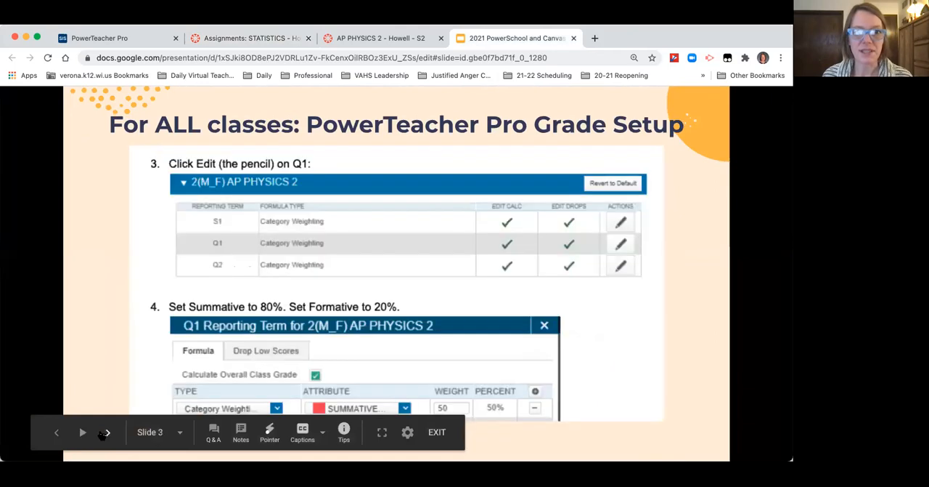
pyautogui.click(105, 432)
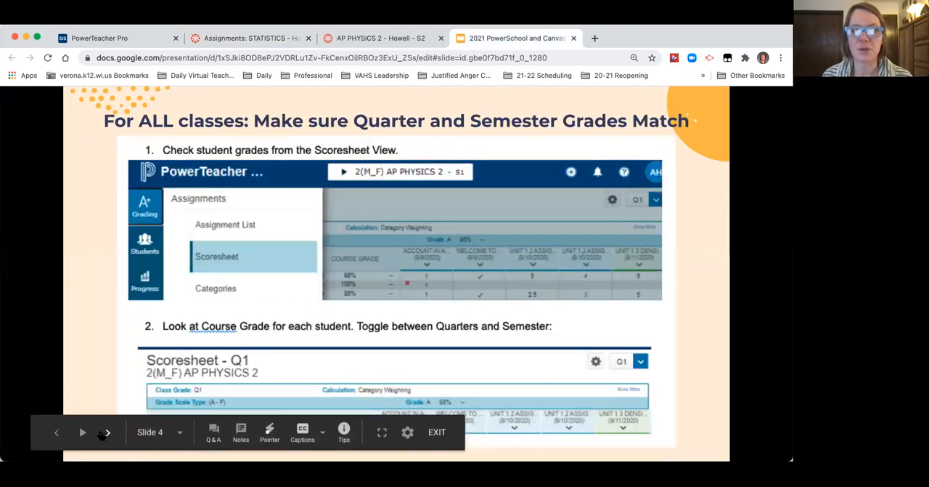